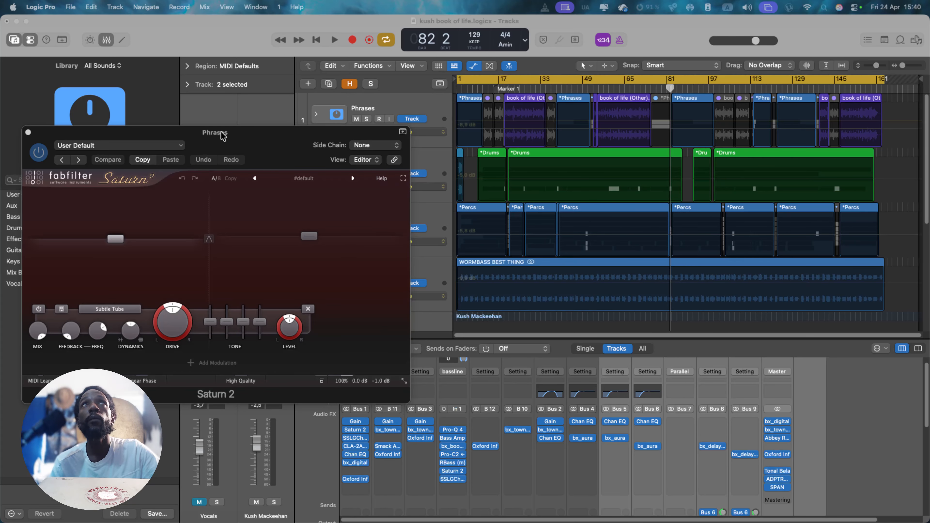
- Nudge the band 1 crossover frequency slightly upward and fine-tune the band 2 level in the Phrases channel's Saturn 2
drag(222, 136, 434, 161)
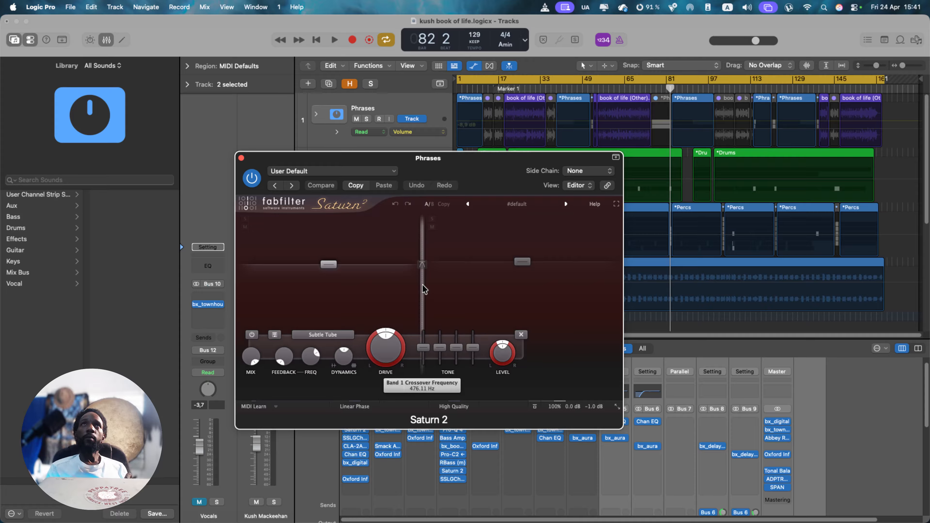
mouse_move(425, 279)
mouse_down()
mouse_move(433, 277)
mouse_move(412, 280)
mouse_move(426, 283)
mouse_up()
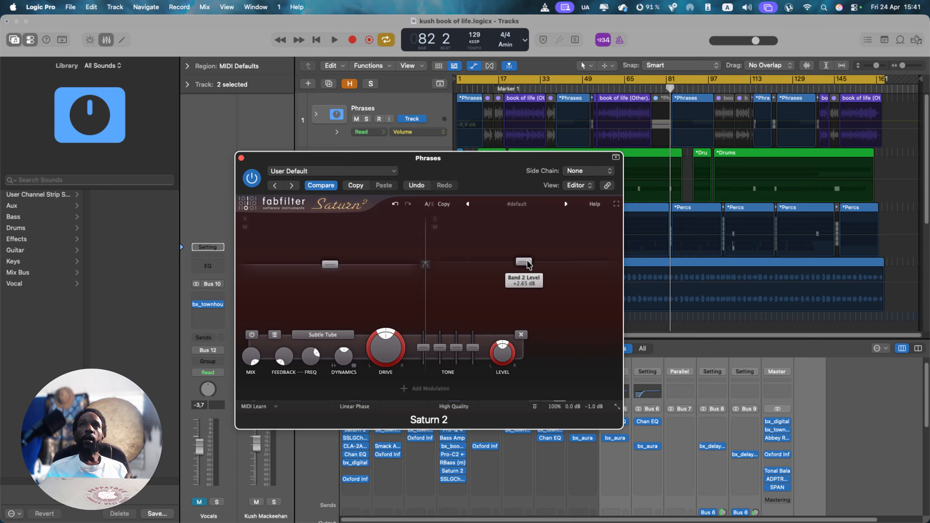
drag(527, 263, 529, 264)
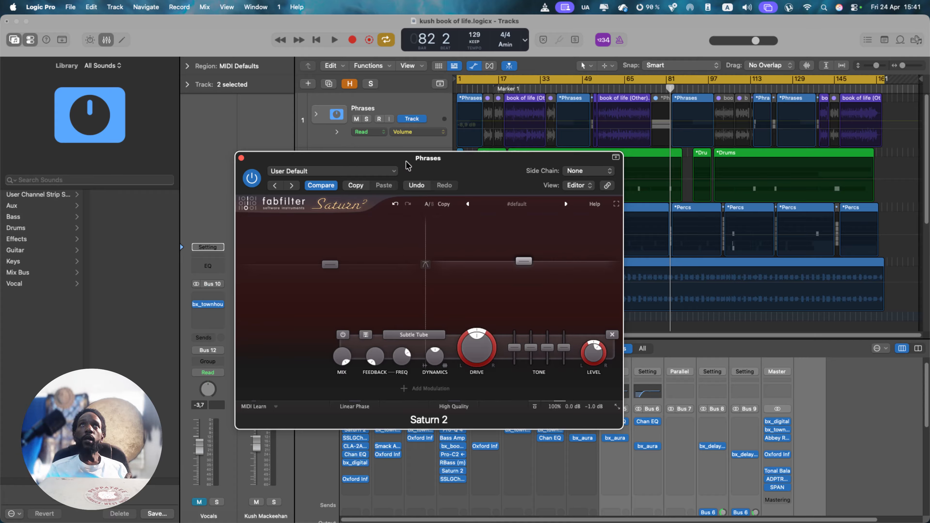
drag(402, 162, 335, 164)
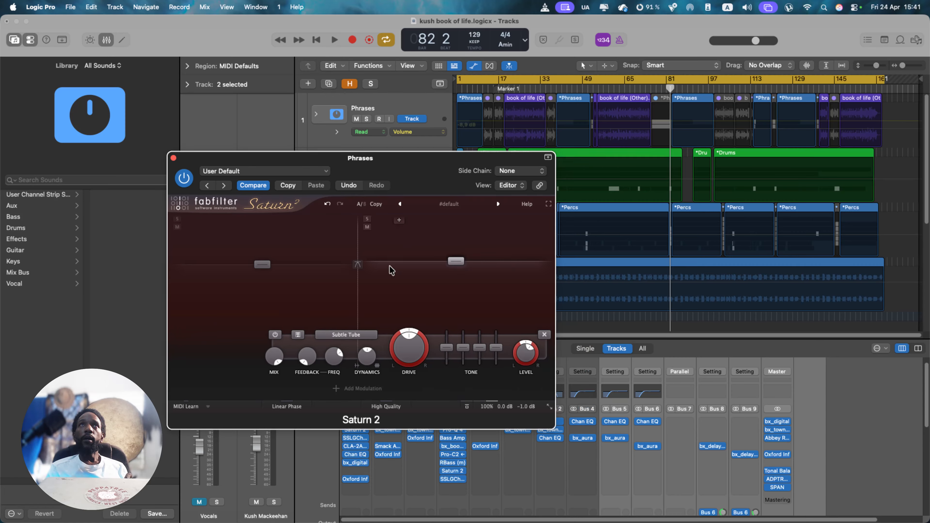
- Look through the Tape, Saturation, Transformer and Tube styles available for band 2, leaving the current style selected
click(370, 335)
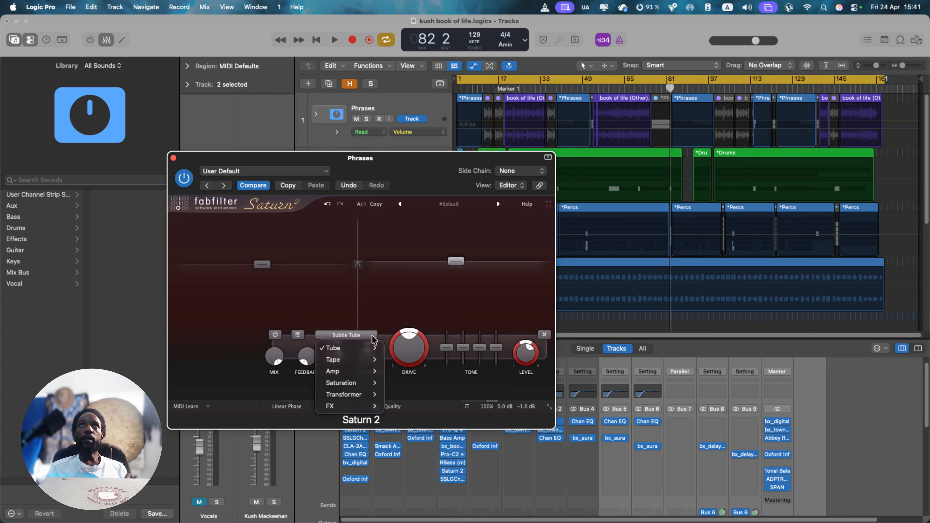
mouse_move(374, 362)
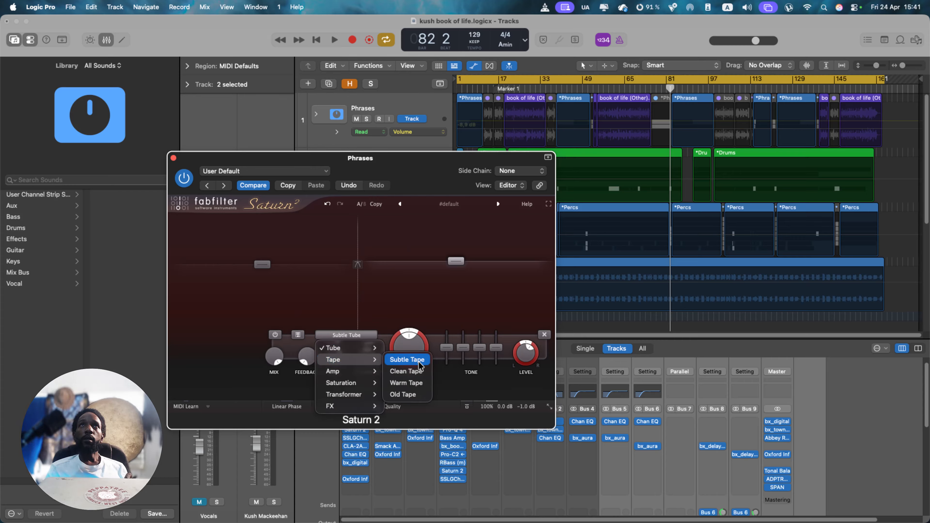
mouse_move(372, 379)
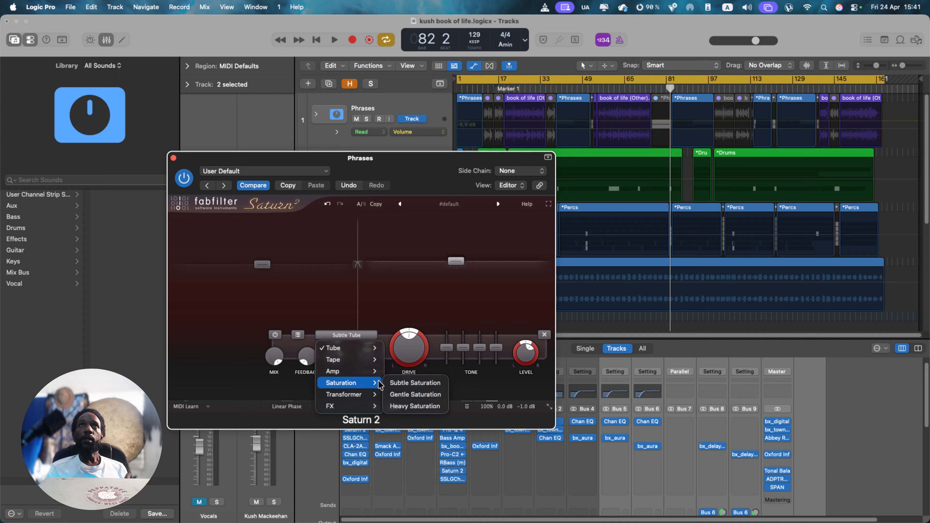
mouse_move(354, 398)
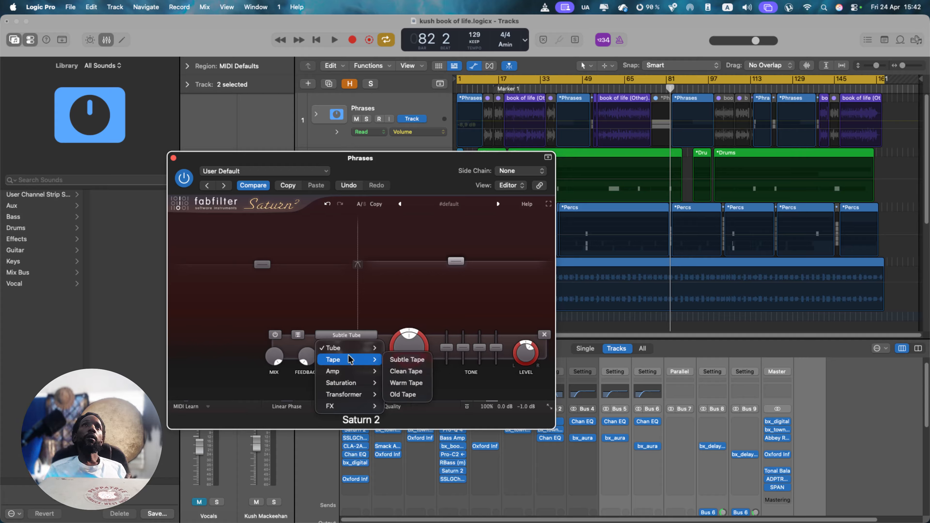
mouse_move(353, 351)
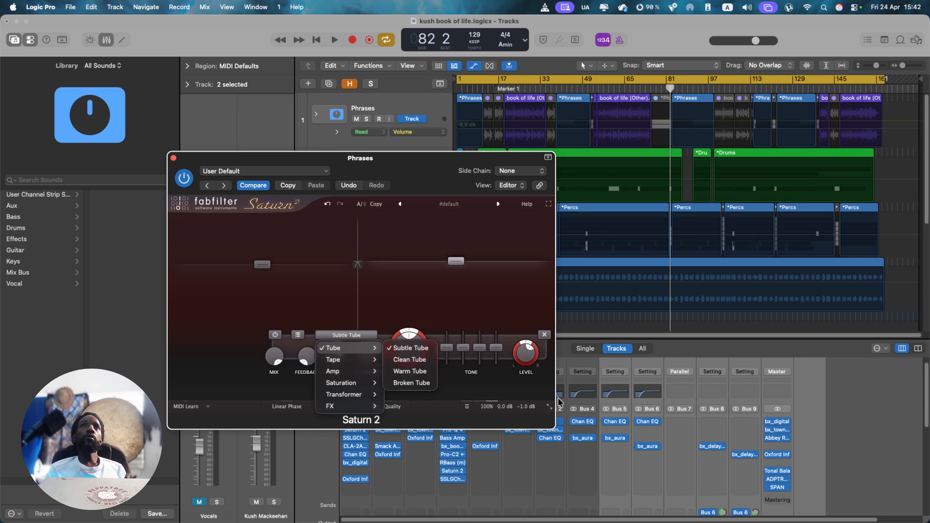
click(389, 166)
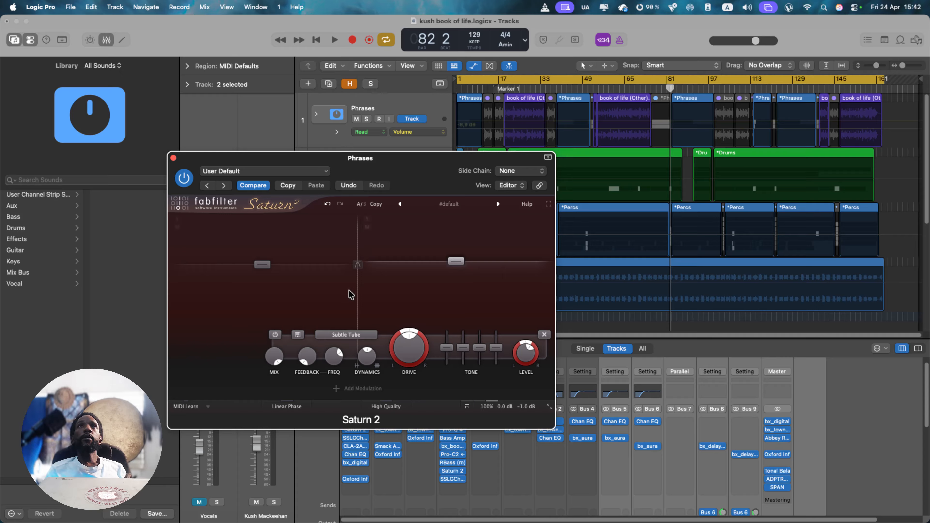
- Shift the Saturn 2 crossover slightly lower and fine-tune the levels of both bands
drag(358, 287, 355, 286)
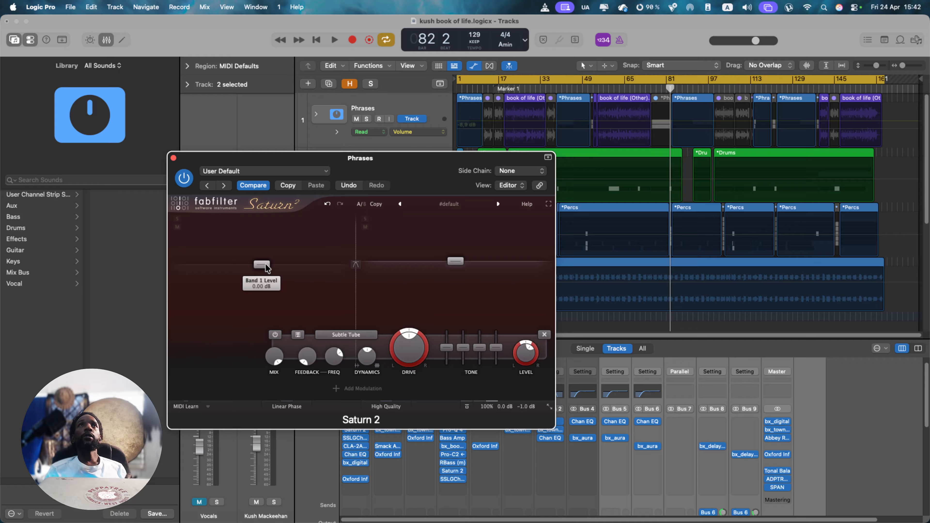
drag(265, 264, 271, 265)
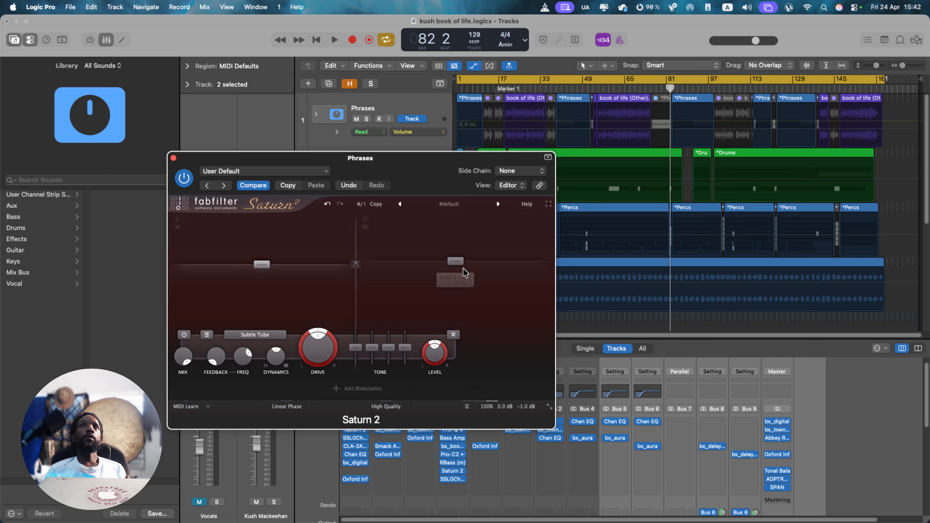
click(456, 263)
drag(458, 263, 458, 263)
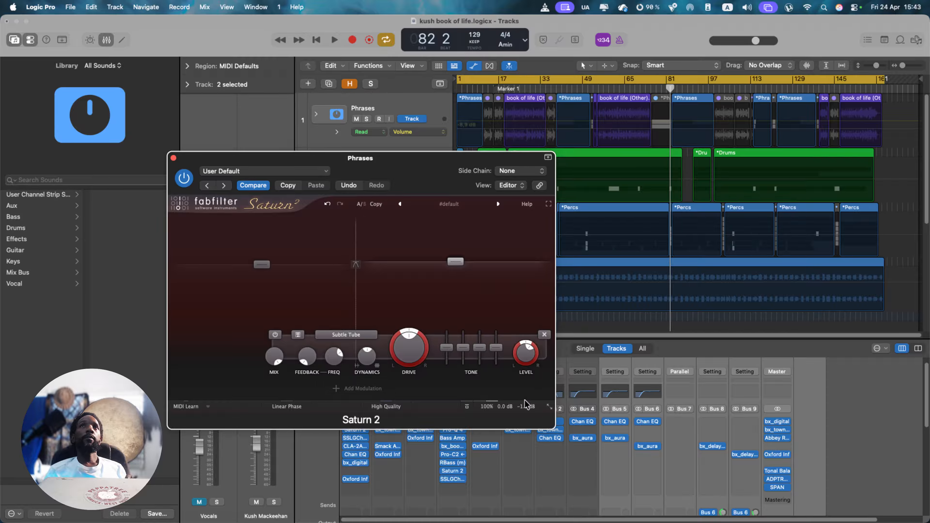
mouse_move(527, 406)
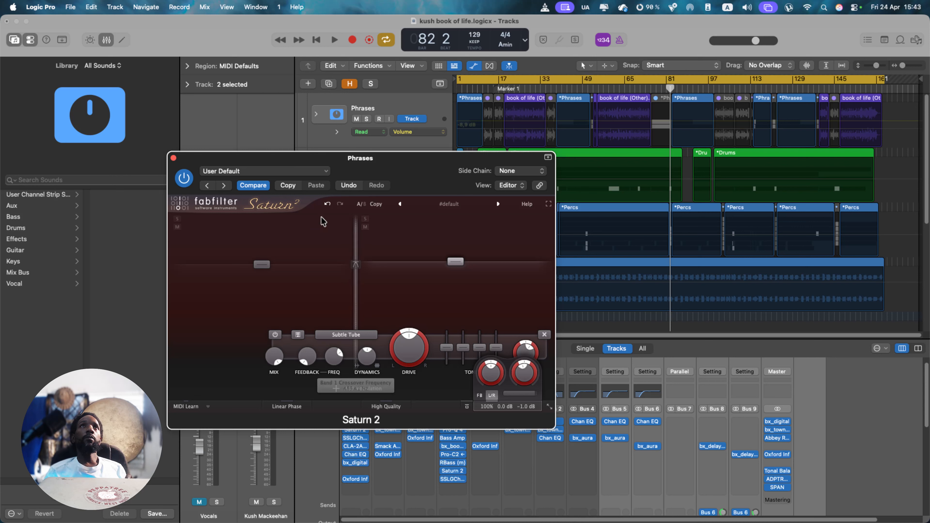
- Save the current Saturn 2 settings as the plug-in's default
click(327, 171)
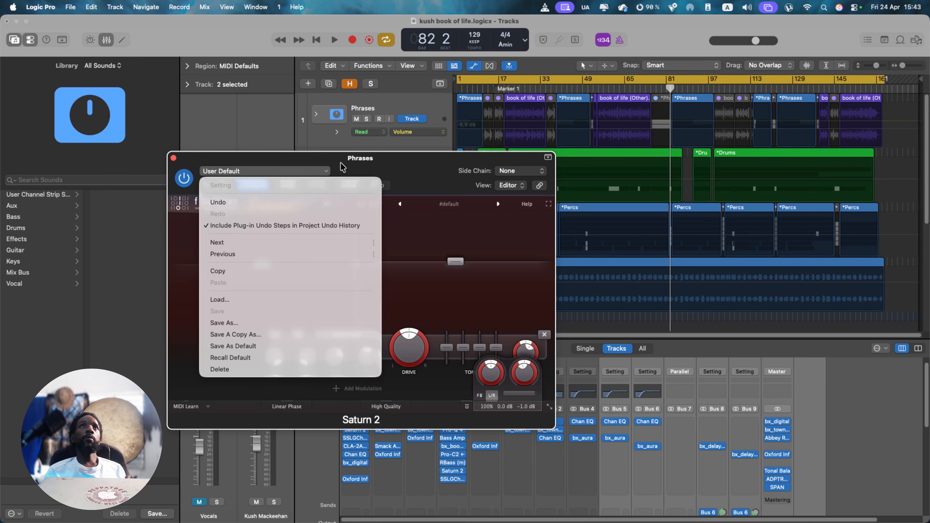
click(420, 161)
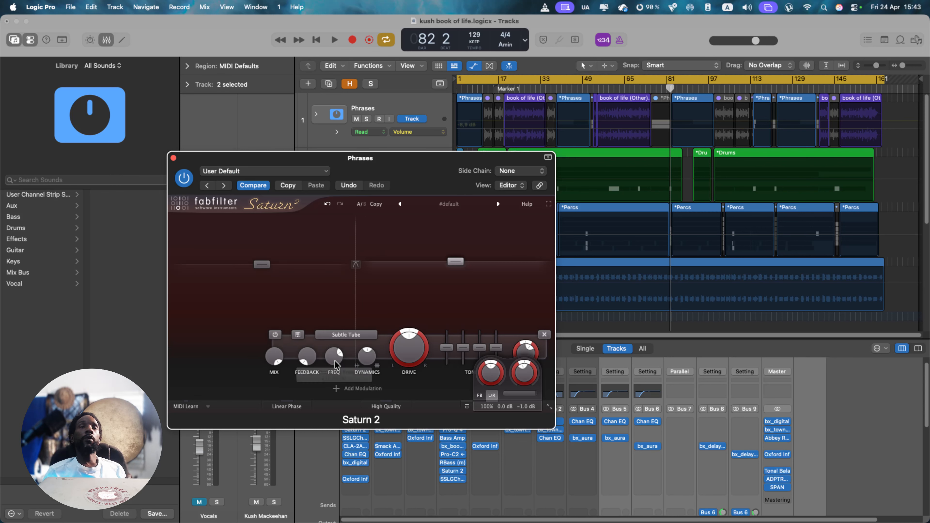
click(327, 172)
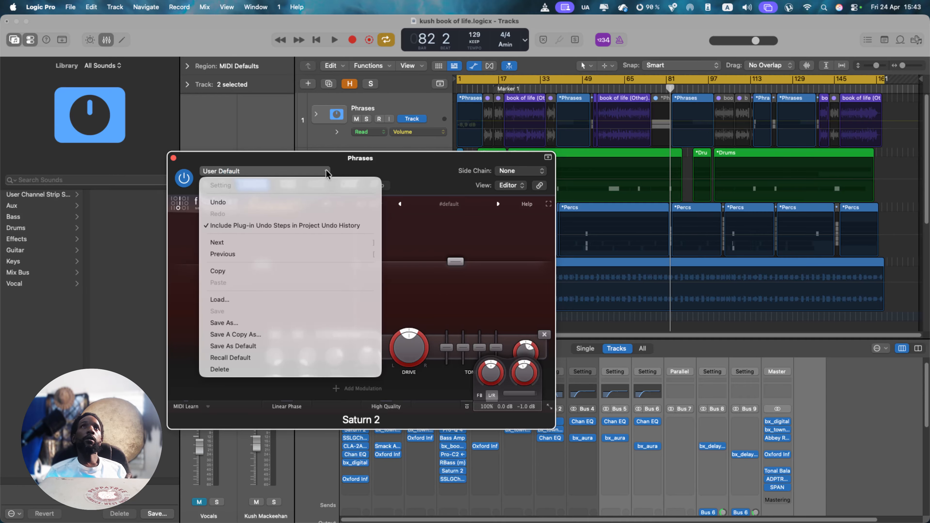
click(296, 347)
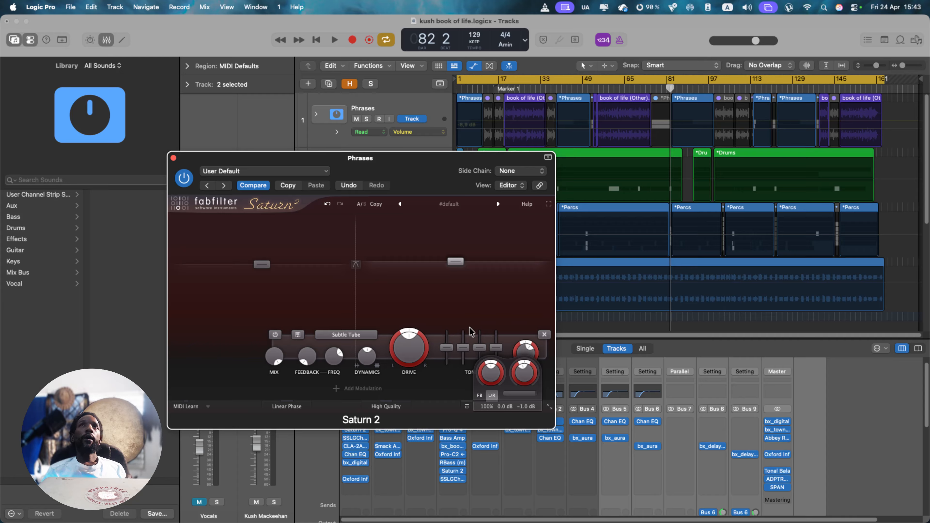
- Review the Amp and Tape distortion styles for Saturn 2 band 2 without choosing one
click(364, 338)
mouse_move(361, 374)
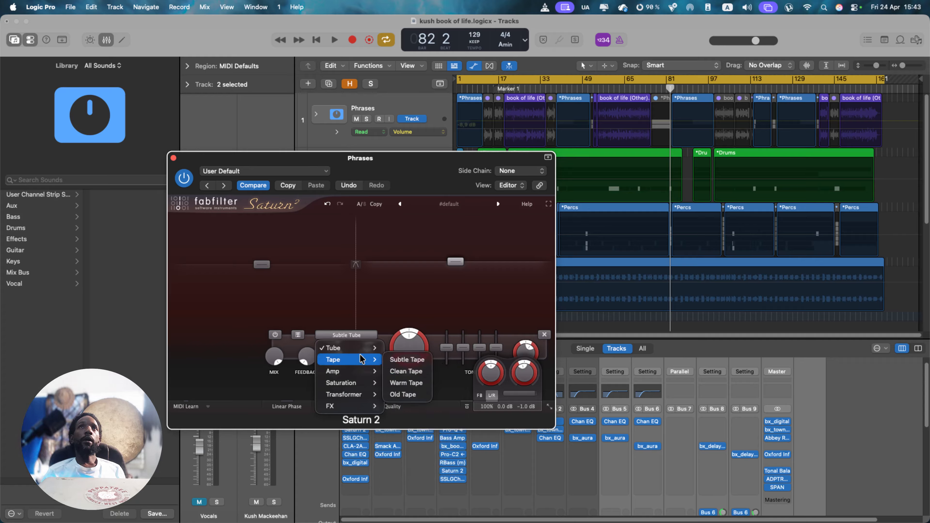
click(344, 160)
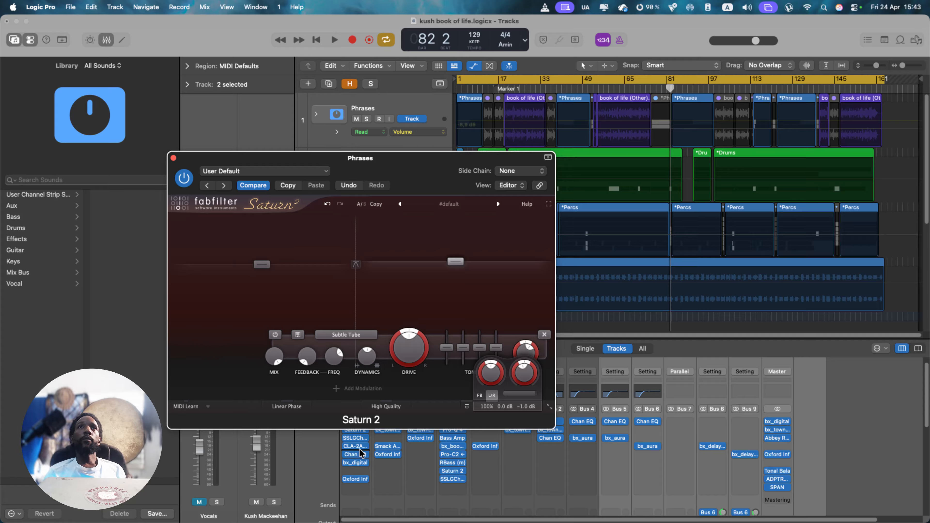
- Open the CLA-2A compressor on the Phrases channel and inspect its Gain and Peak Reduction settings
click(354, 445)
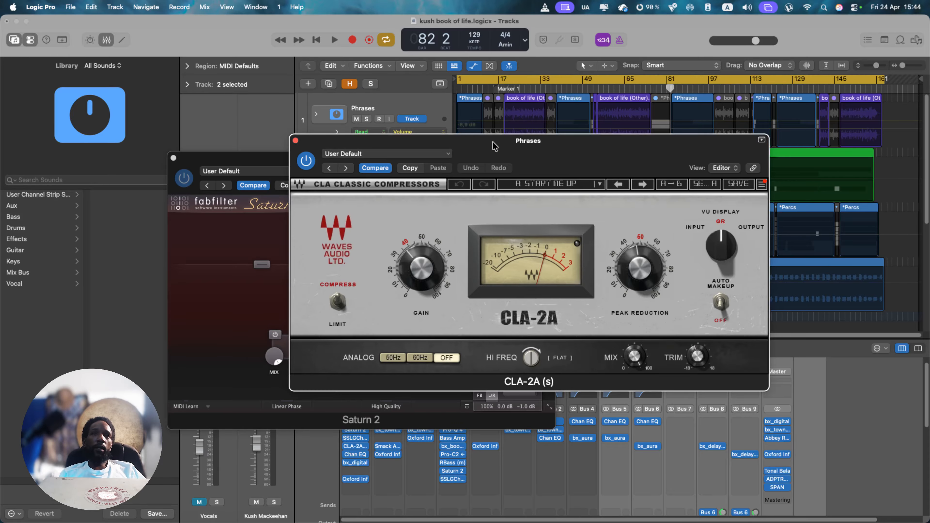
drag(496, 139, 447, 151)
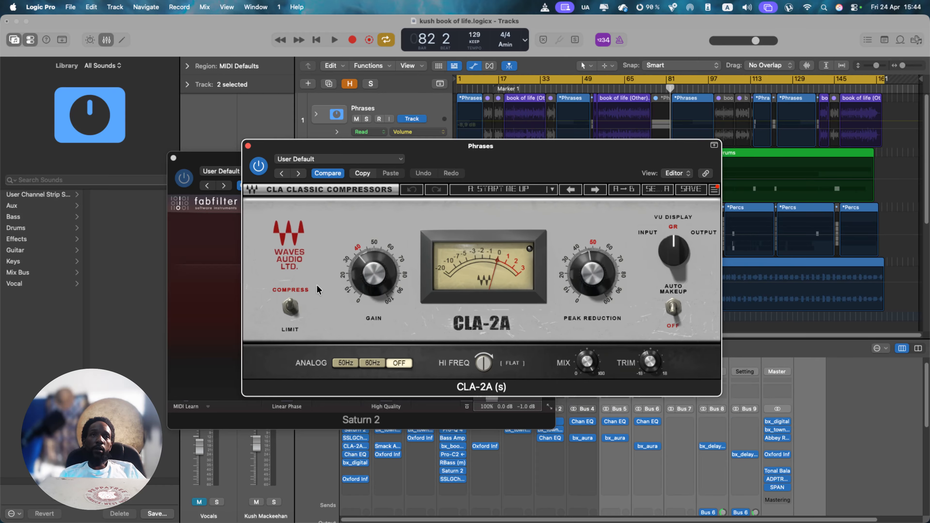
mouse_move(361, 264)
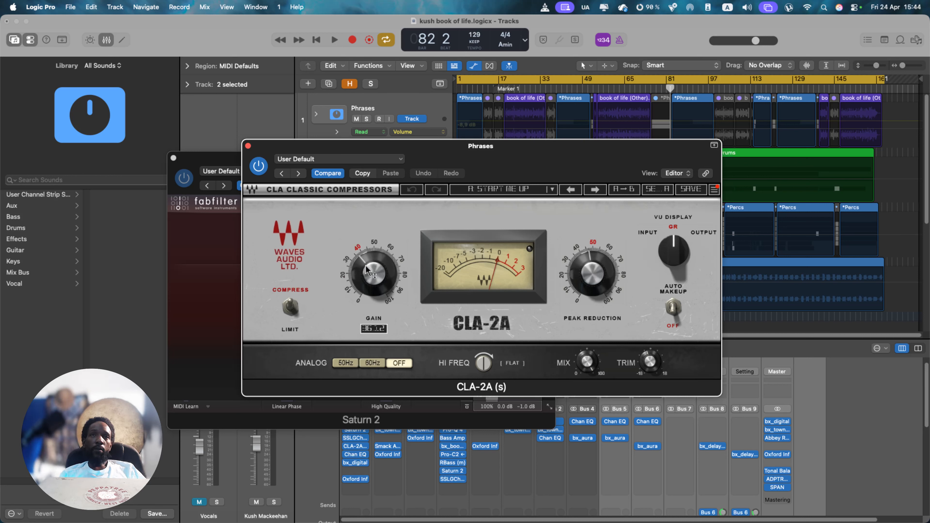
mouse_move(597, 292)
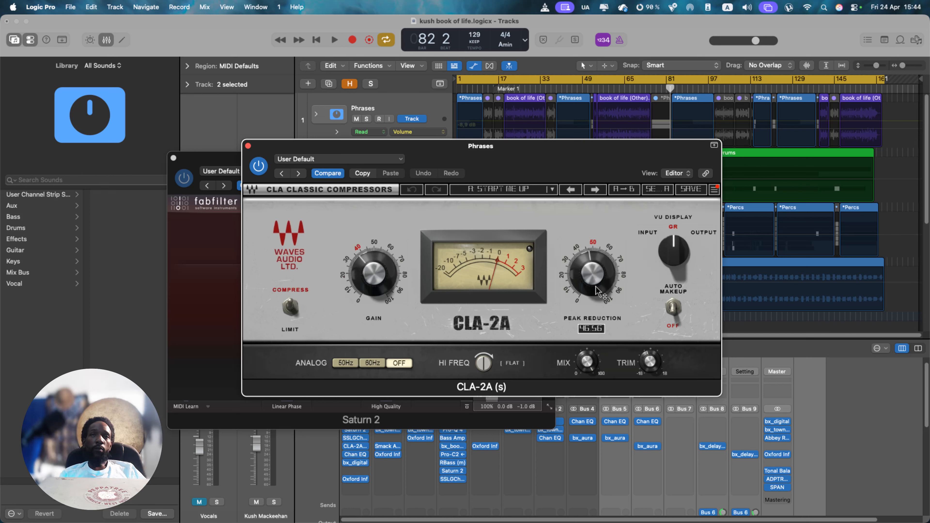
- Try to play the project and dismiss the system alert
click(334, 40)
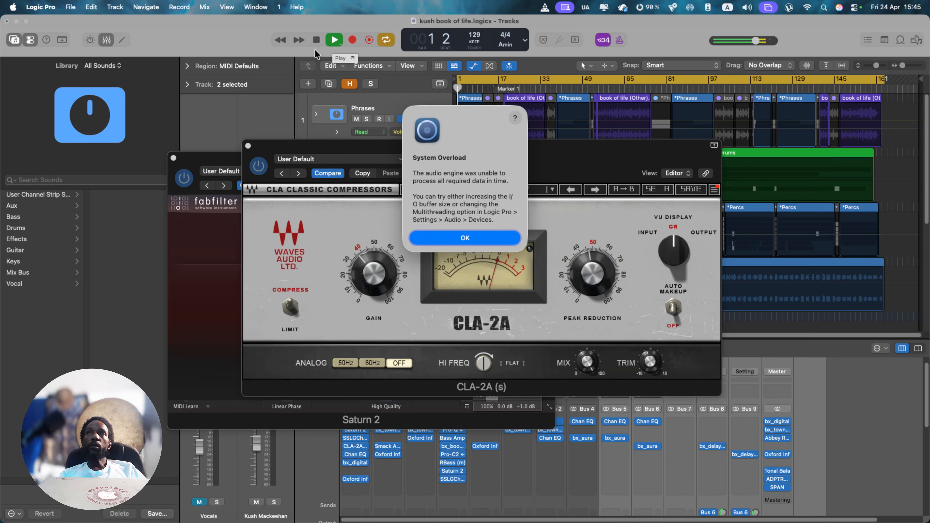
click(495, 239)
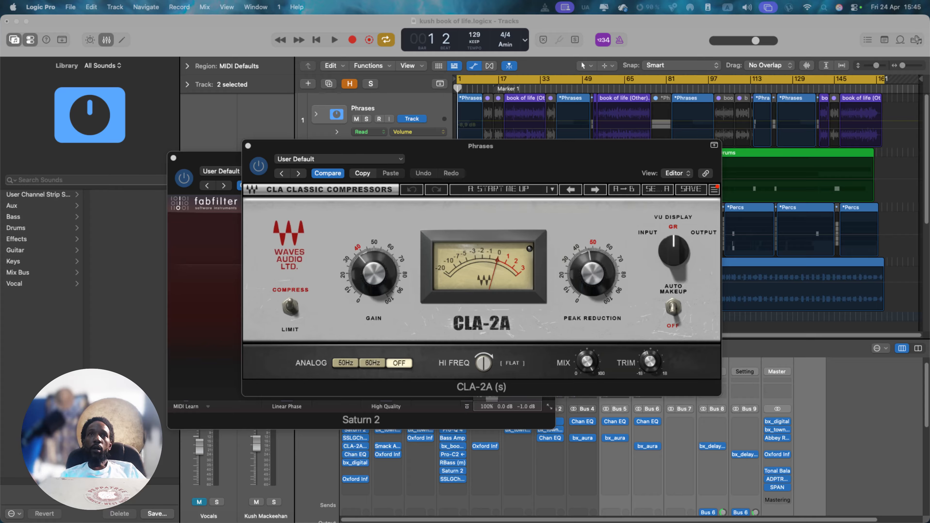
mouse_move(587, 361)
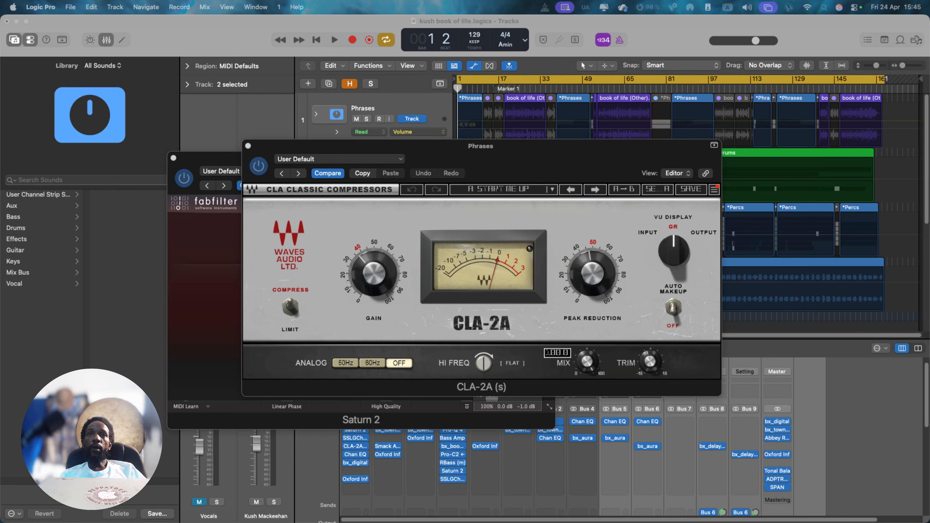
drag(439, 154, 422, 135)
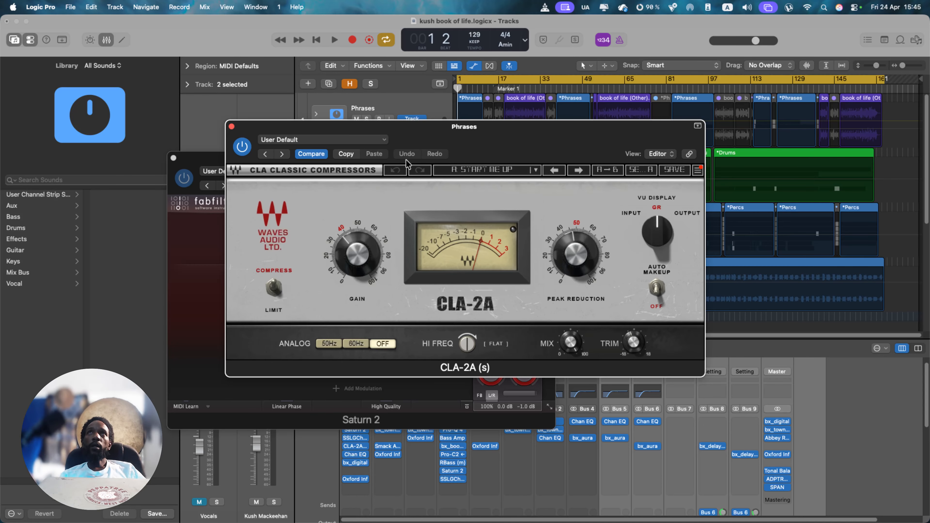
drag(433, 128, 366, 72)
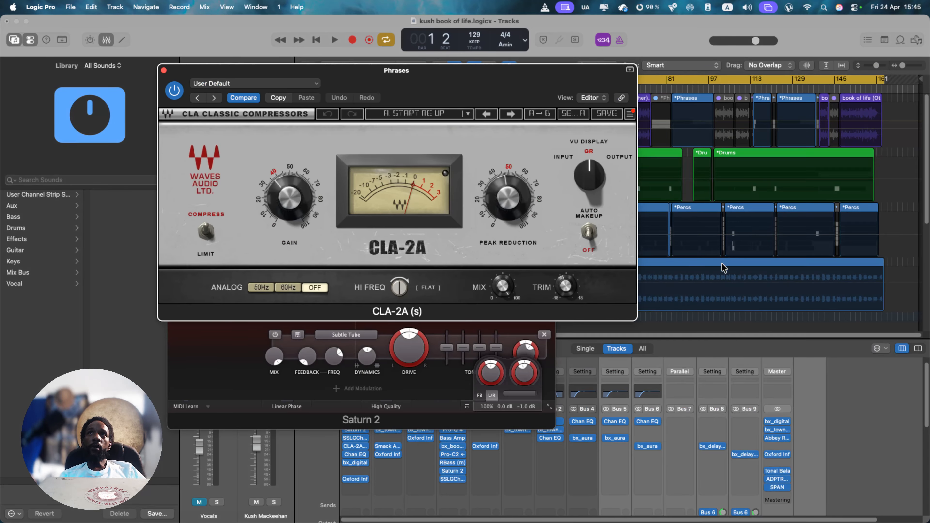
scroll(845, 460, down, 5)
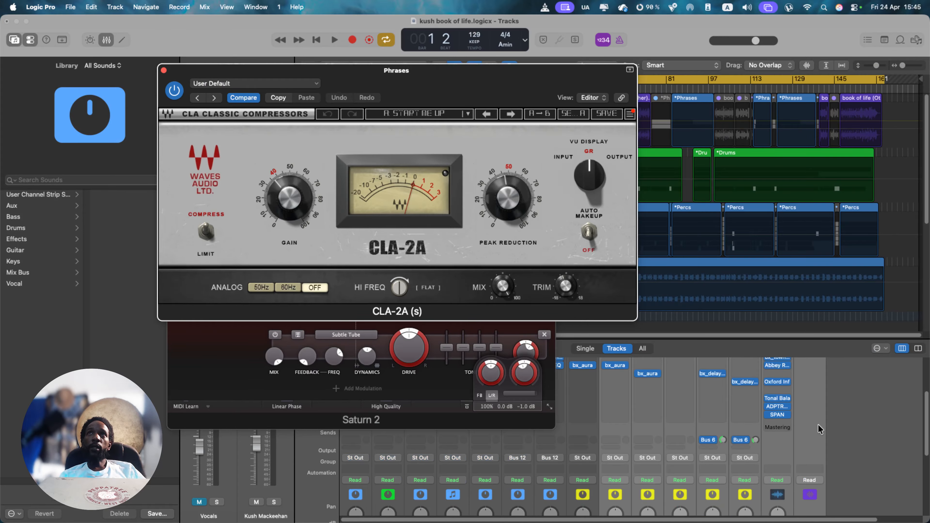
scroll(815, 421, up, 4)
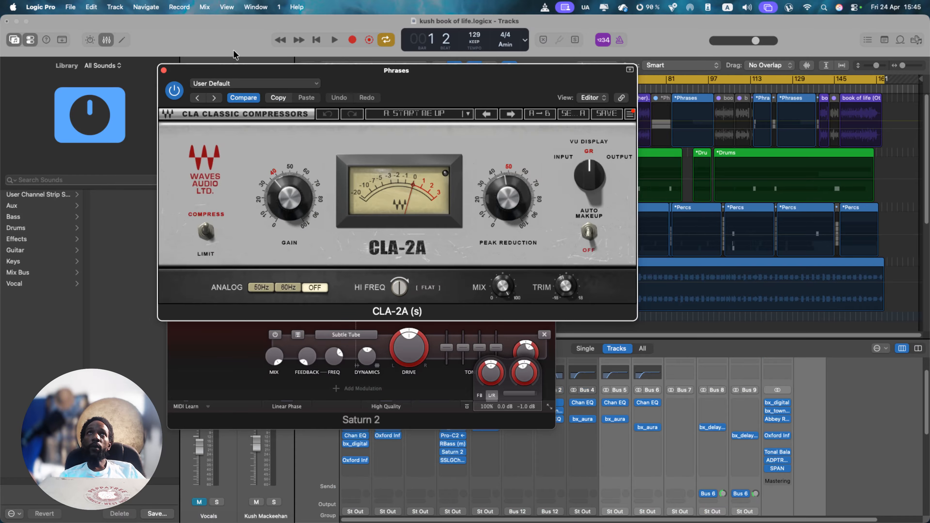
drag(254, 73, 320, 132)
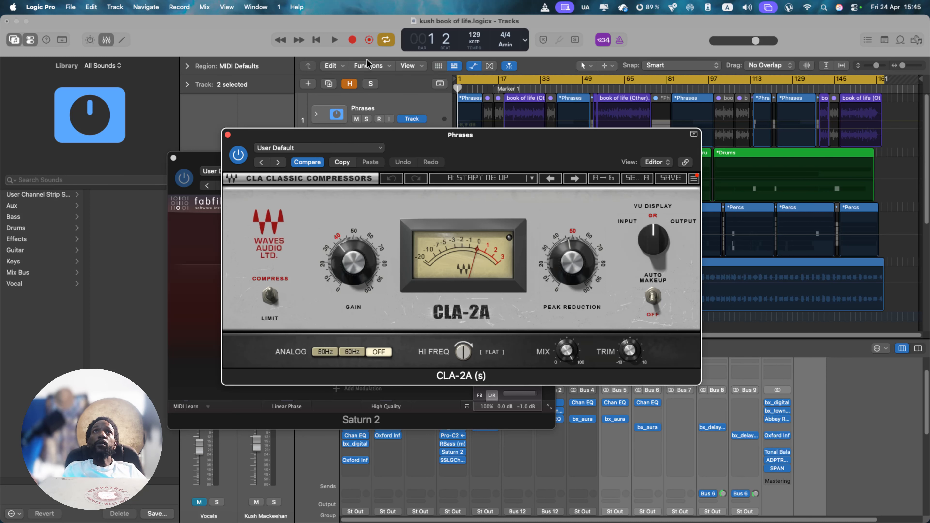
- Play the project with the Saturn 2 window closed and the Phrases track soloed to hear the CLA-2A compression
click(335, 39)
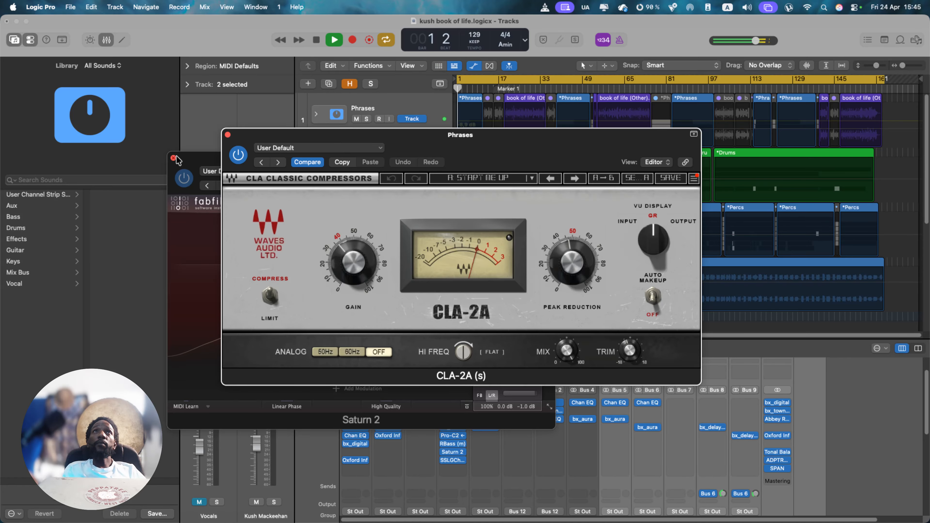
click(174, 159)
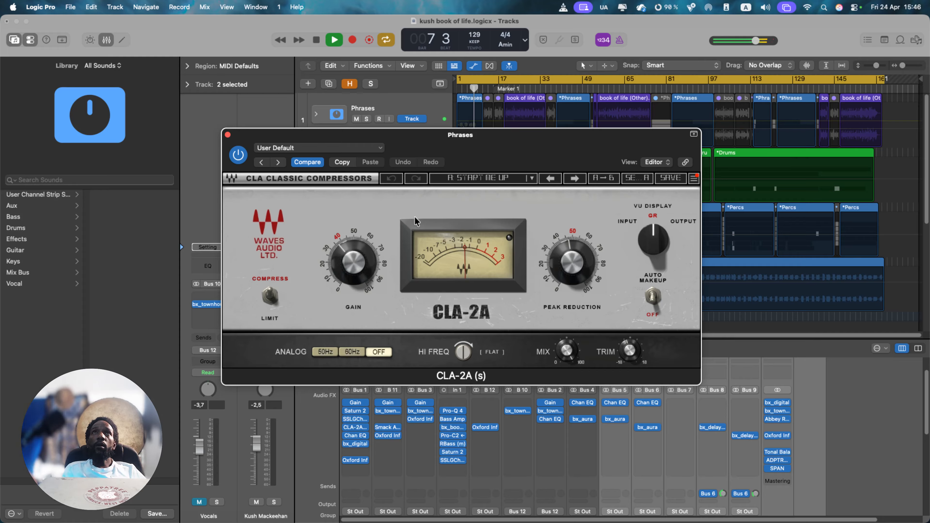
click(367, 118)
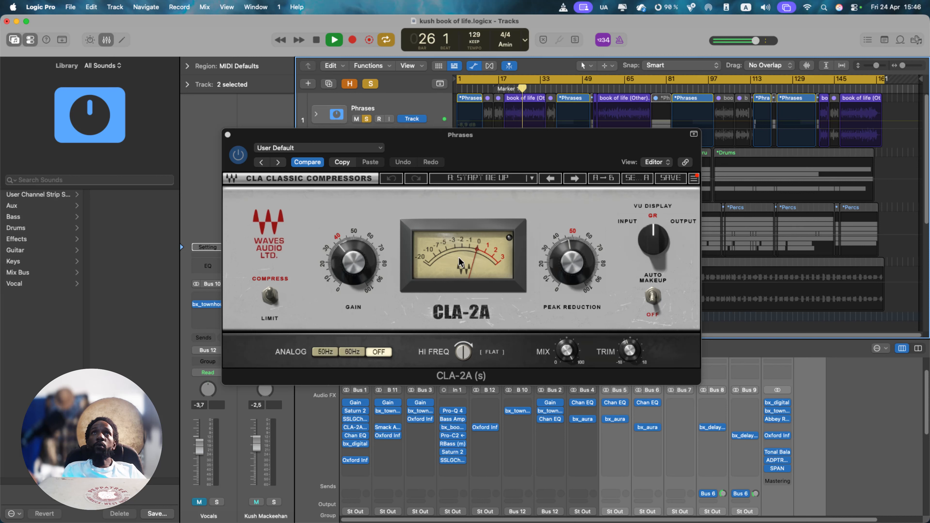
- End the playback audition and close the CLA-2A compressor window of the Phrases channel
click(477, 239)
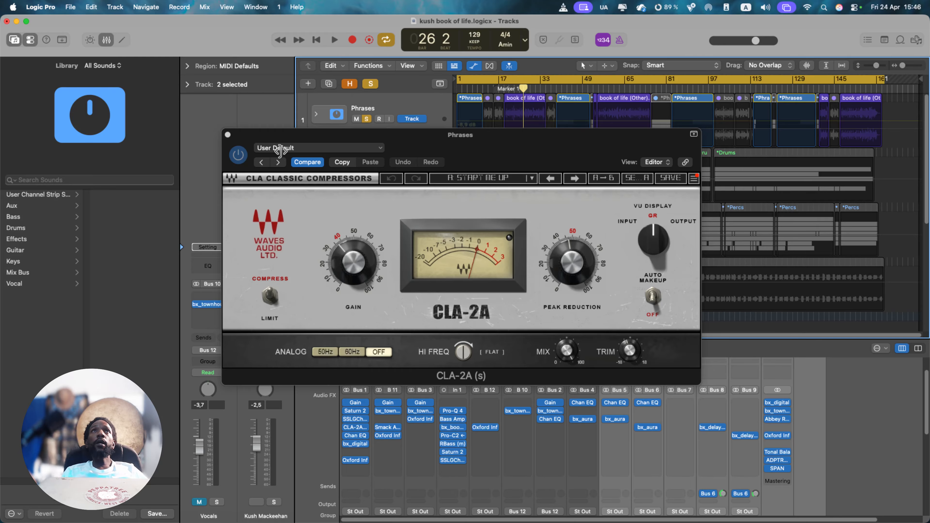
drag(532, 141, 637, 62)
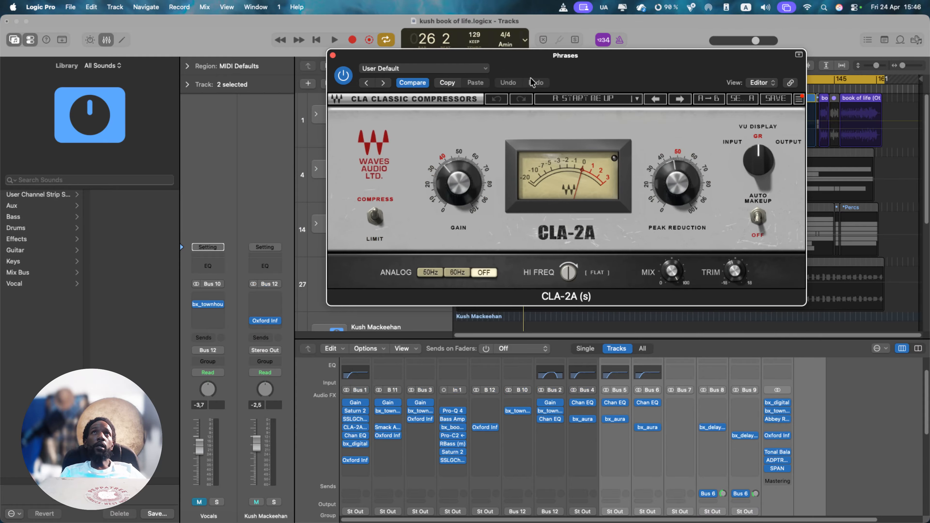
click(333, 56)
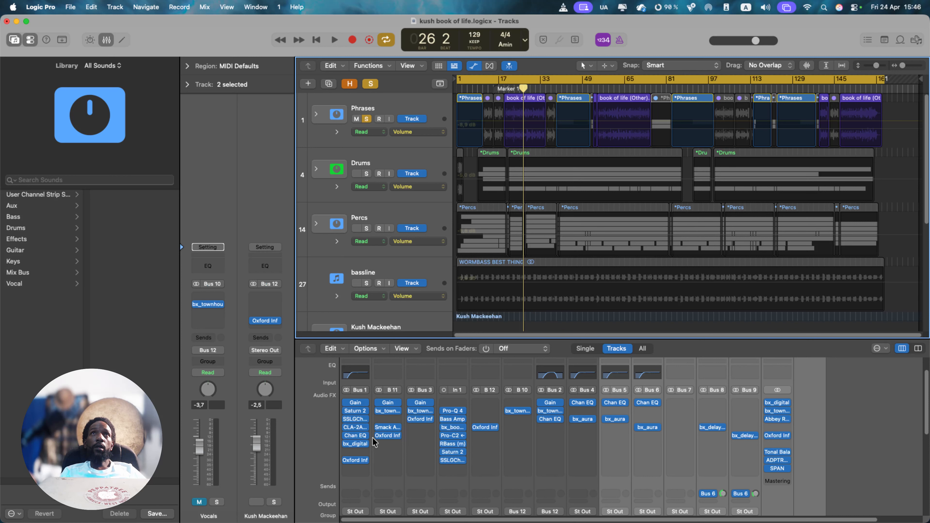
- Open the SSLGChannel plug-in on the Phrases channel and move its window so all its controls are in view
click(357, 420)
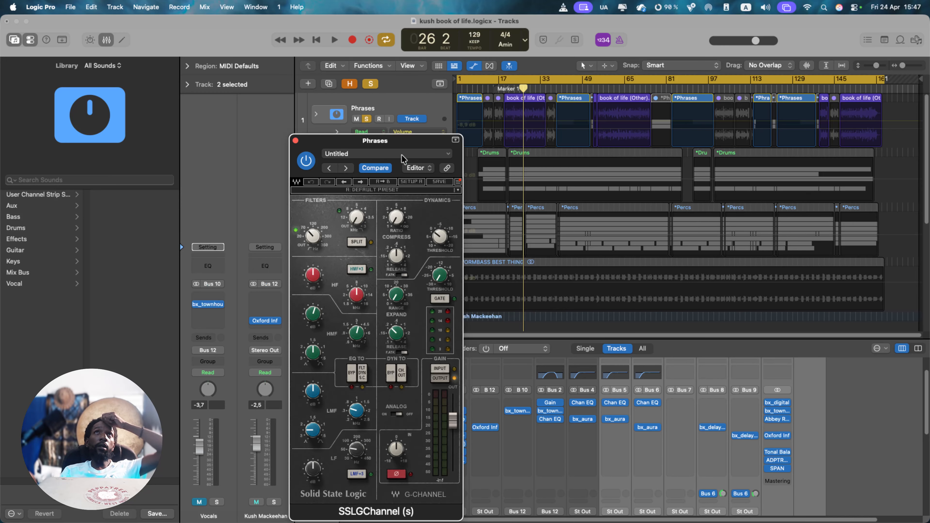
drag(350, 142, 368, 47)
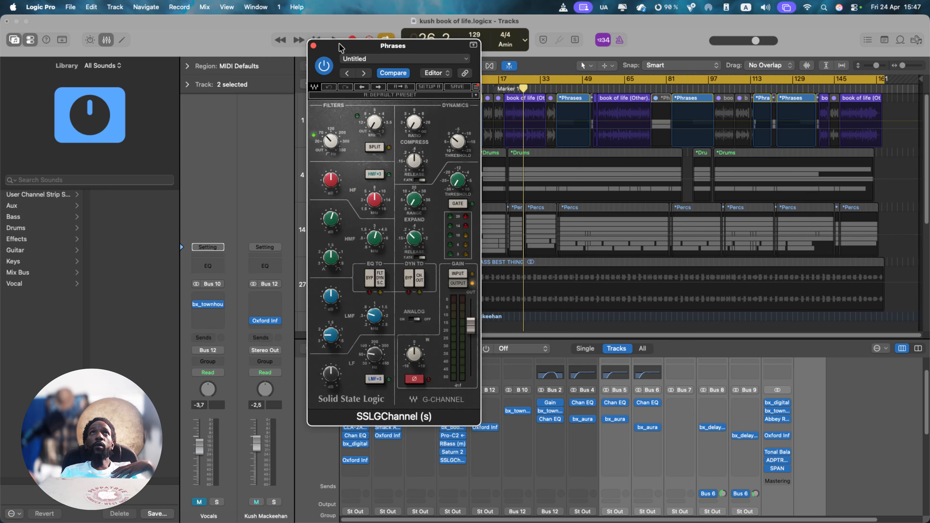
drag(340, 47, 322, 42)
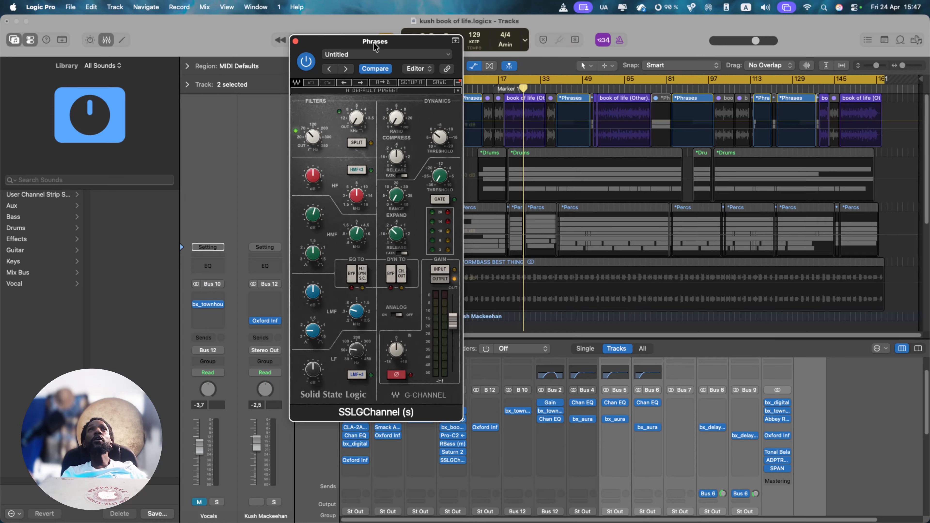
drag(374, 42, 328, 75)
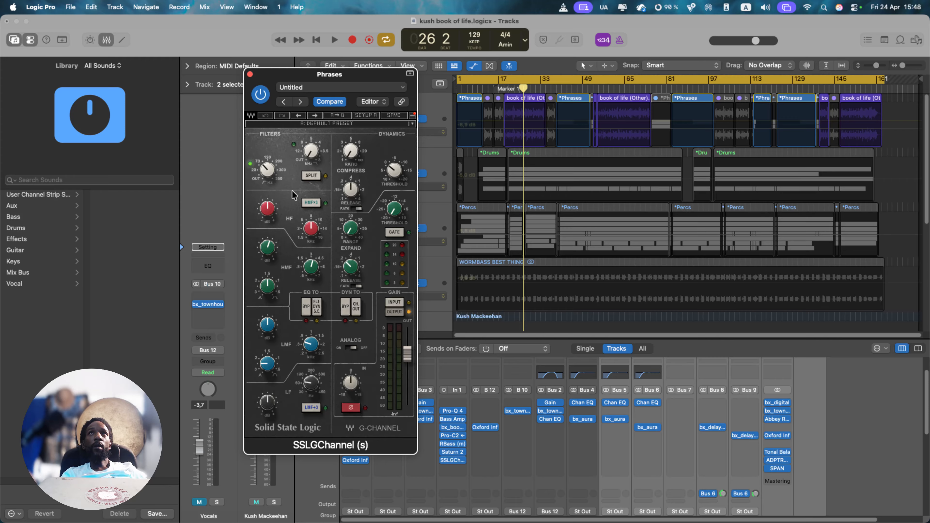
- Inspect the high-pass filter and the HF and HMF EQ controls of the SSLGChannel, finishing with its window closed
drag(265, 172, 264, 173)
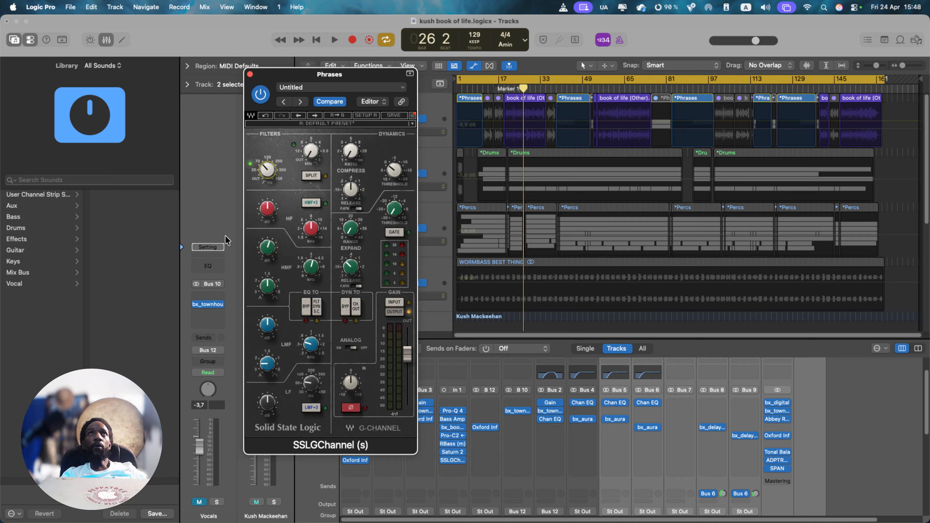
drag(272, 160, 279, 184)
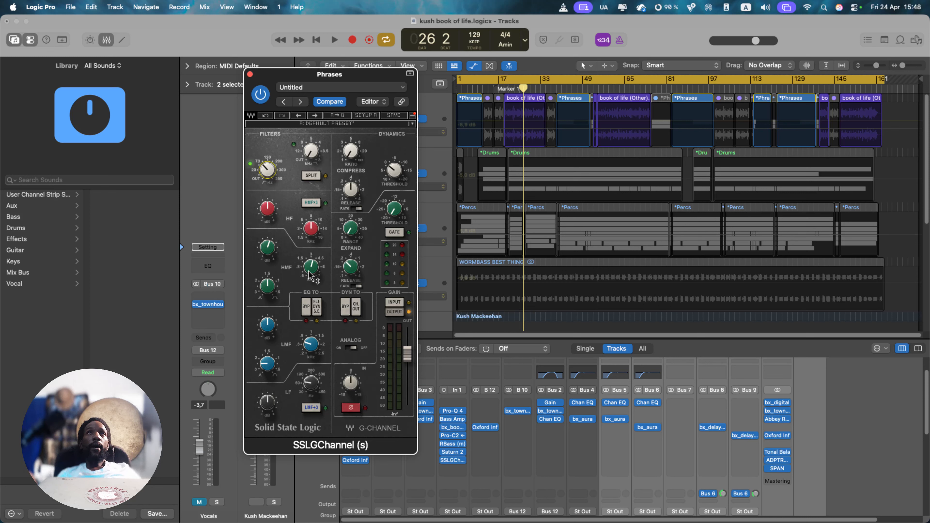
mouse_move(309, 274)
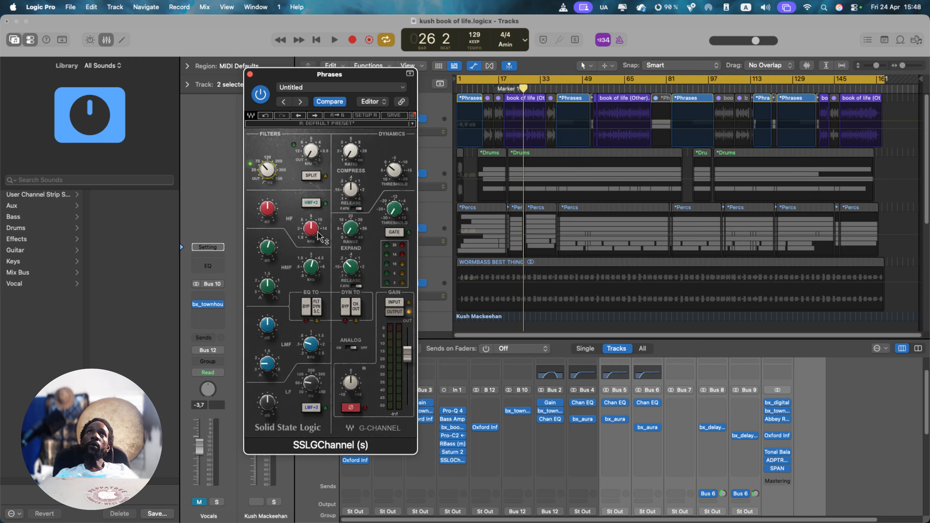
mouse_move(267, 248)
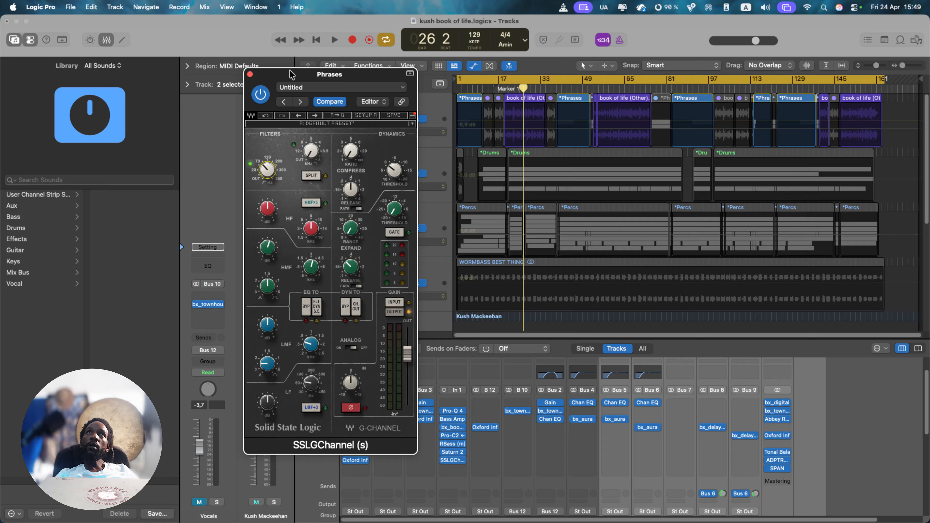
click(250, 75)
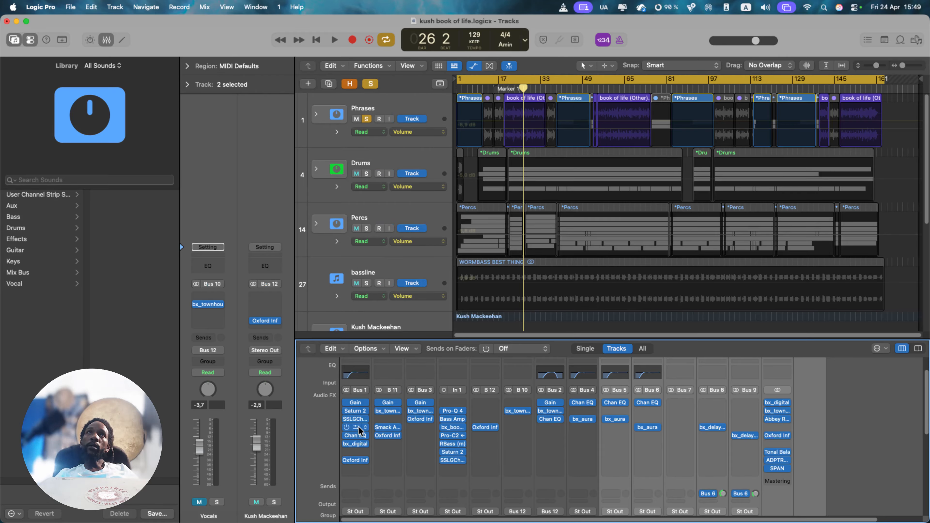
- Reopen the Phrases channel's SSLGChannel, switch its dynamics Gate on and back off, and close it
click(354, 418)
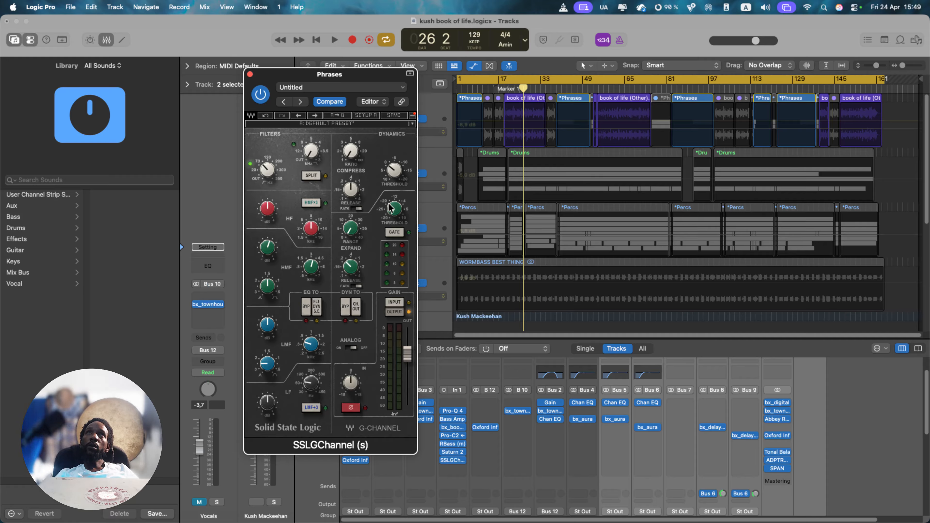
click(392, 233)
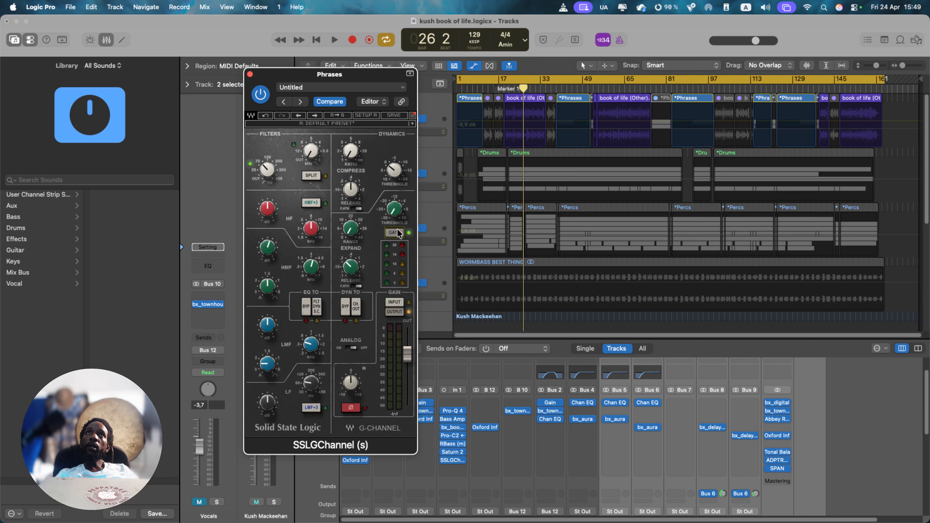
click(398, 235)
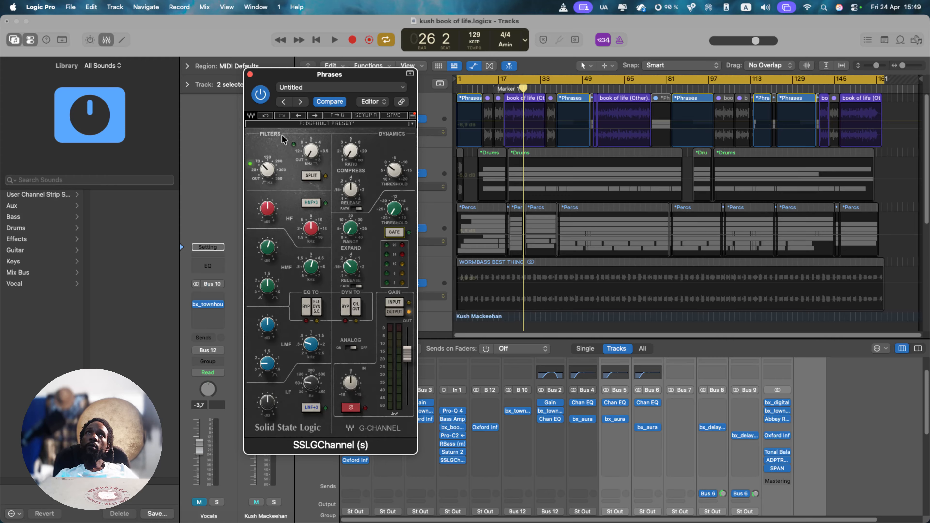
click(250, 75)
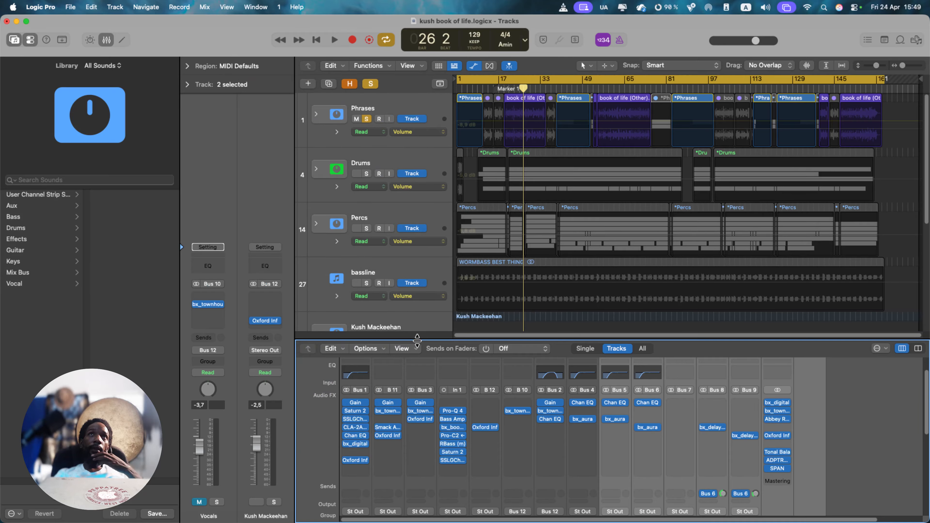
- Open the Gain plug-in on the Phrases channel at 200 % view, switch Mono on and back off, and close it
click(357, 403)
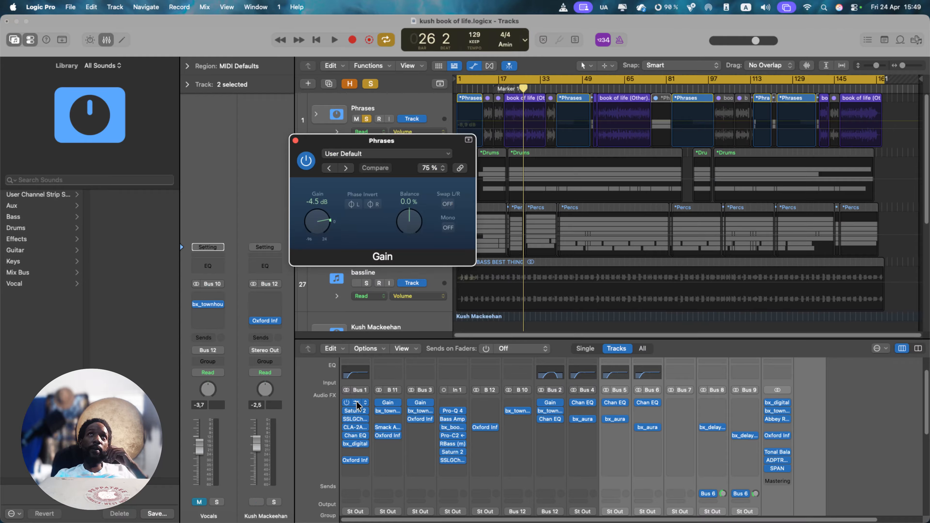
drag(475, 265, 787, 387)
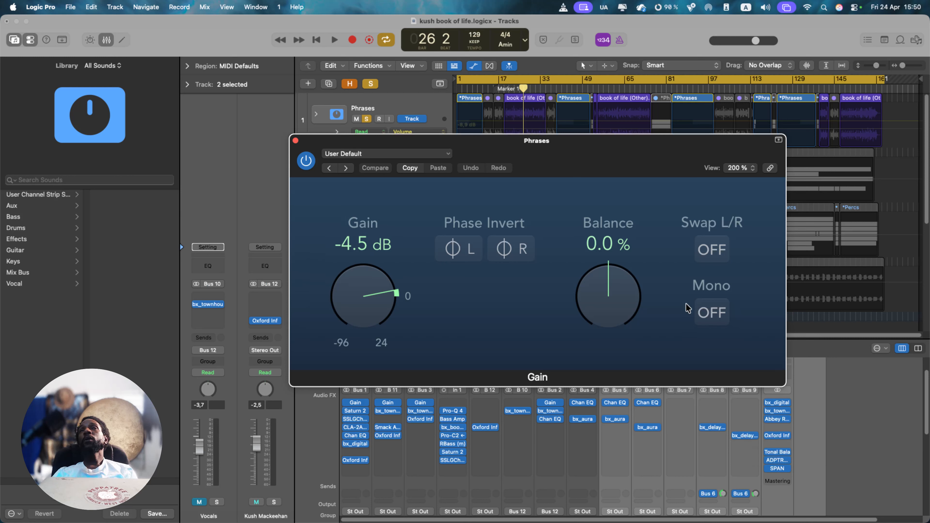
click(719, 314)
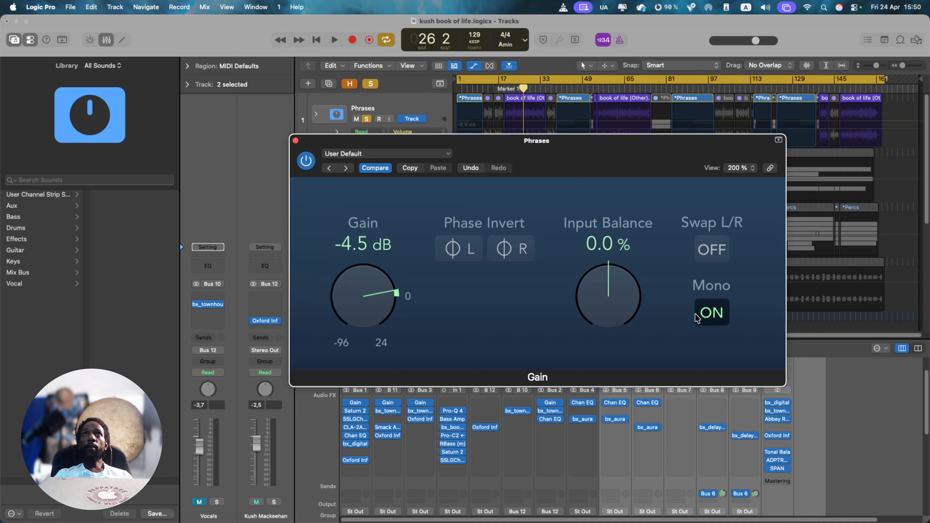
click(710, 314)
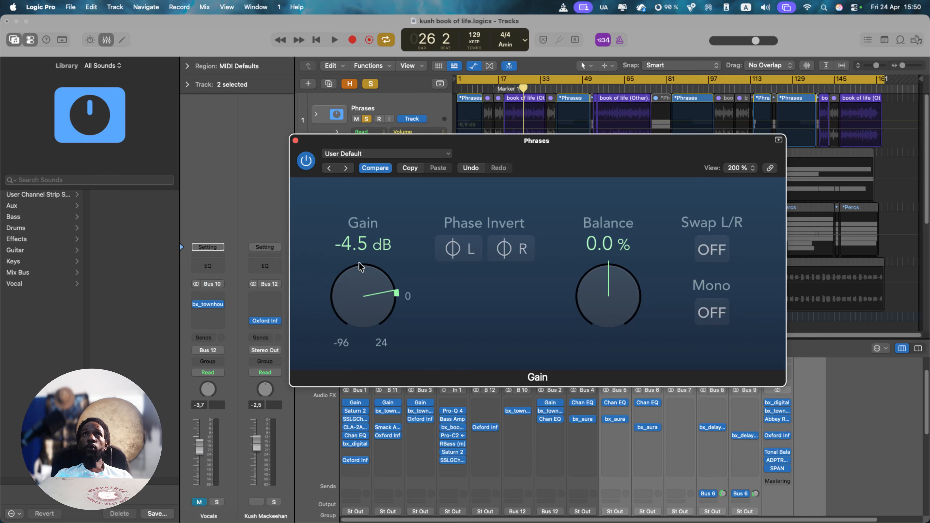
click(296, 141)
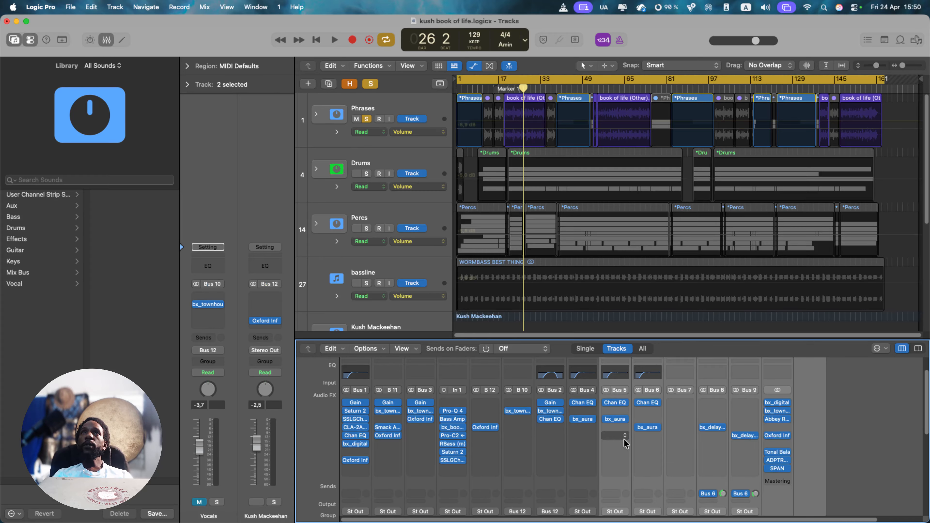
- Look over the mixer channel strips and open Bass Amp Designer on the bassline channel
scroll(617, 440, down, 1)
scroll(606, 443, up, 2)
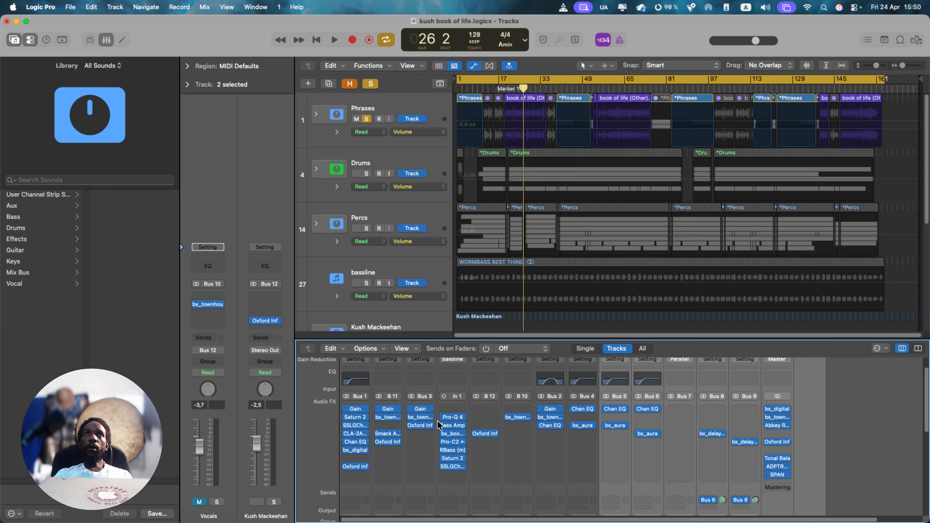
scroll(389, 447, down, 5)
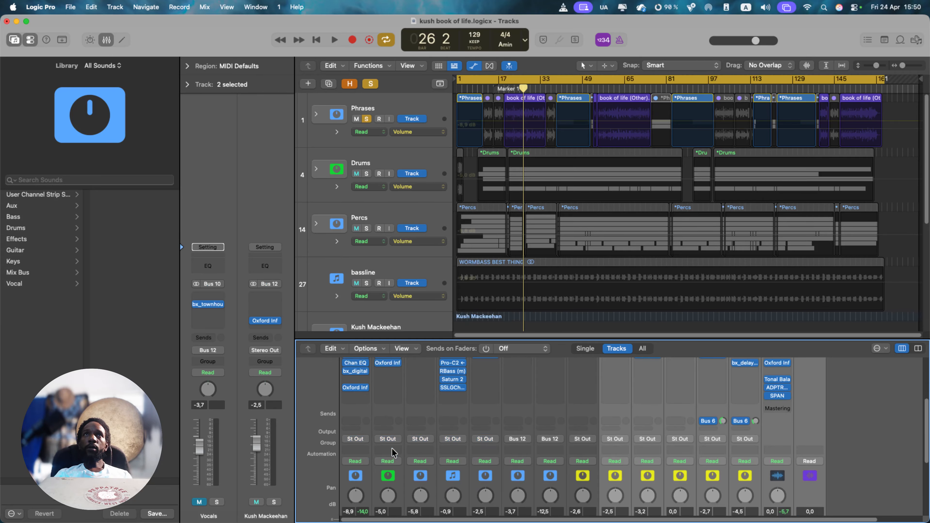
scroll(389, 457, up, 5)
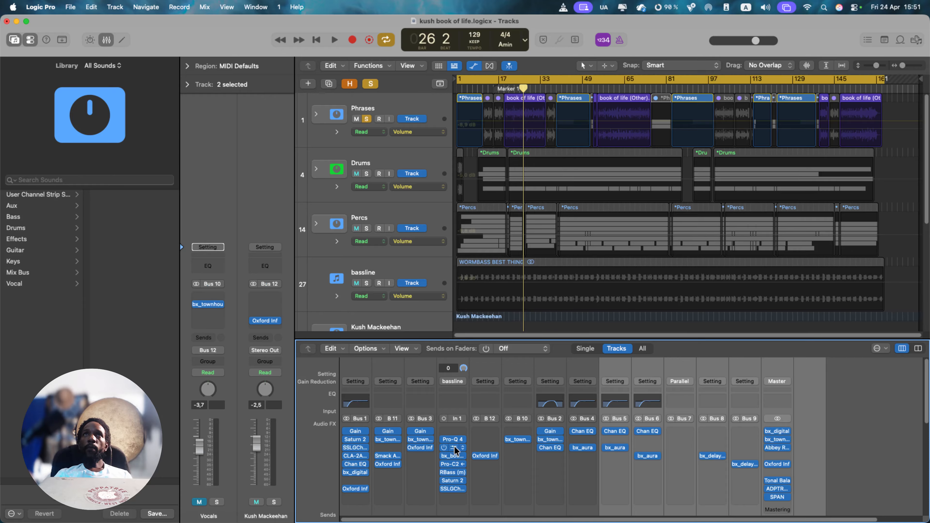
click(456, 450)
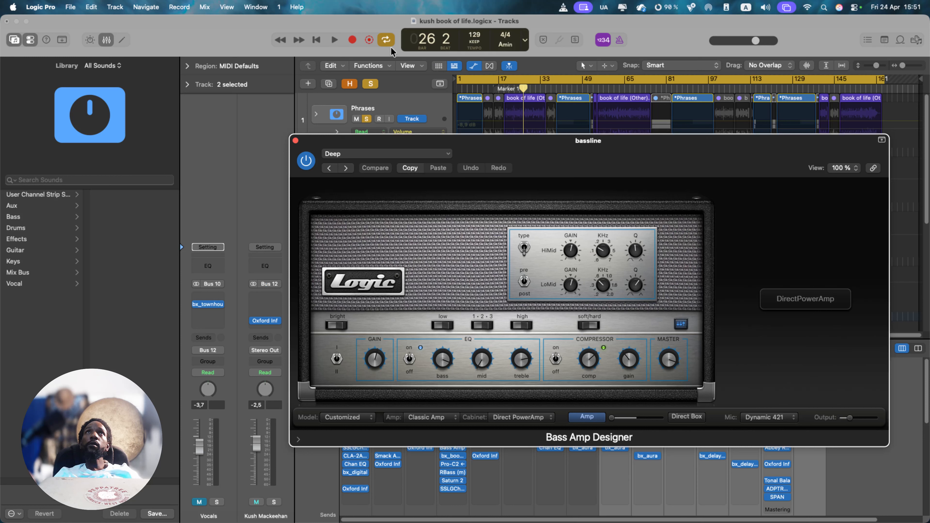
- Try to play the project, dismiss the System Overload alert, and move the Bass Amp Designer window clear of the mixer inserts
click(336, 41)
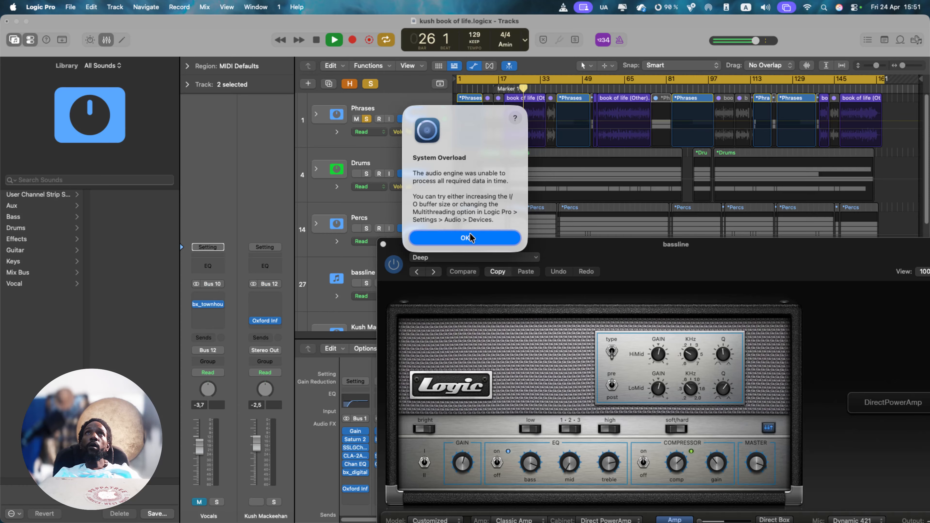
click(465, 237)
drag(539, 252, 376, 120)
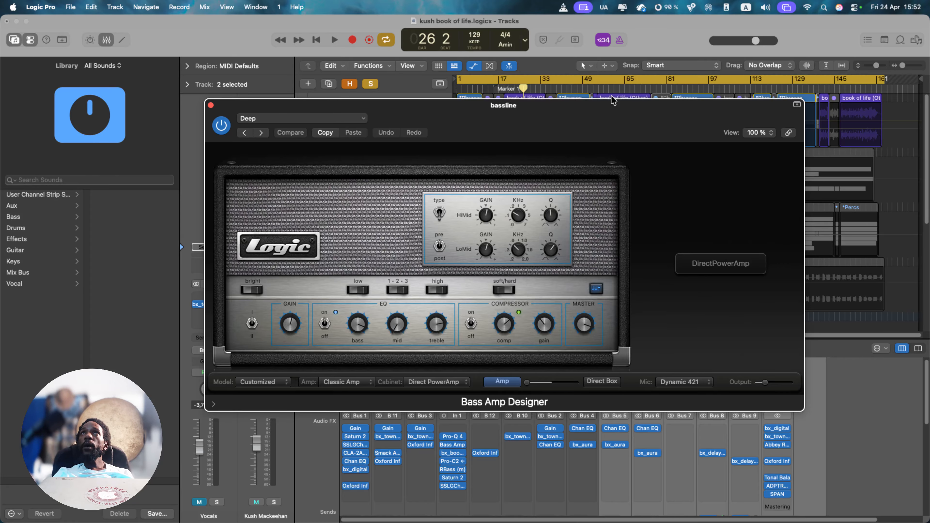
drag(611, 106, 543, 57)
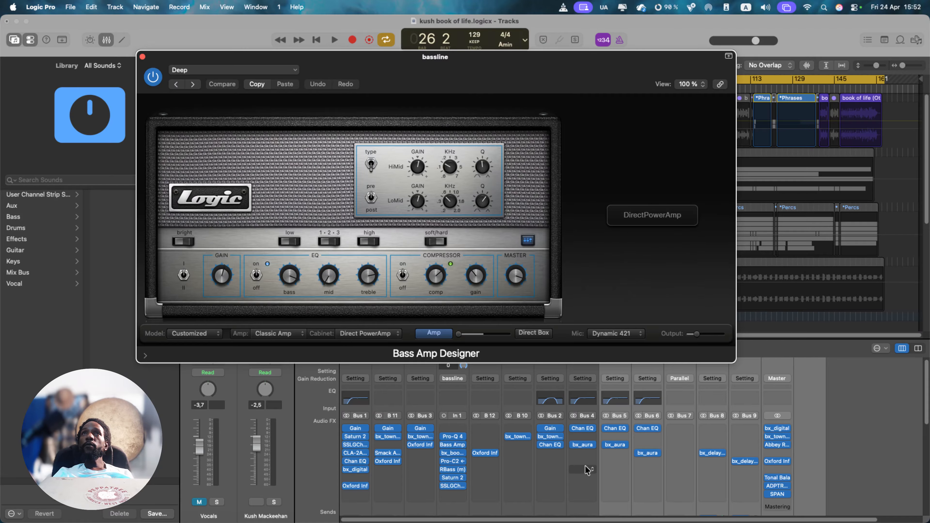
- Open the bx_aura reverb on the Soft Verb channel and position its window to inspect the reverb settings
click(582, 444)
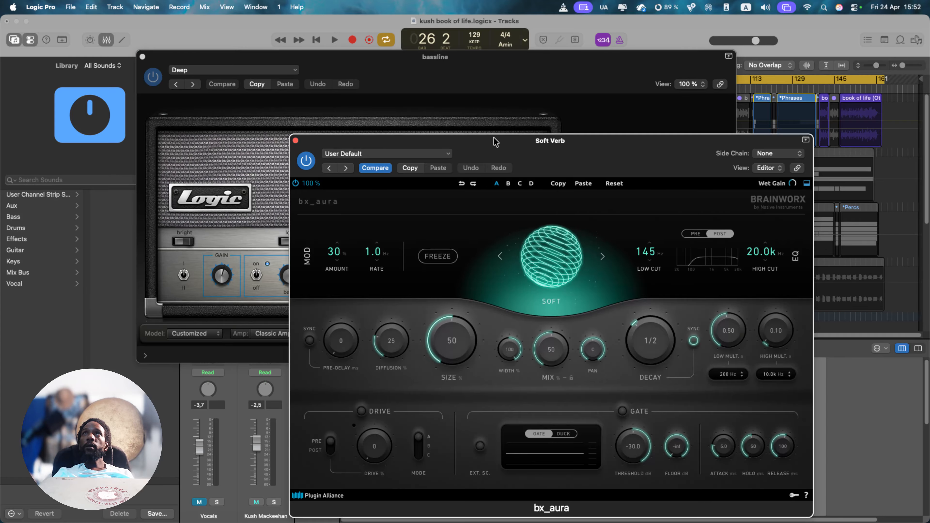
drag(493, 140, 398, 28)
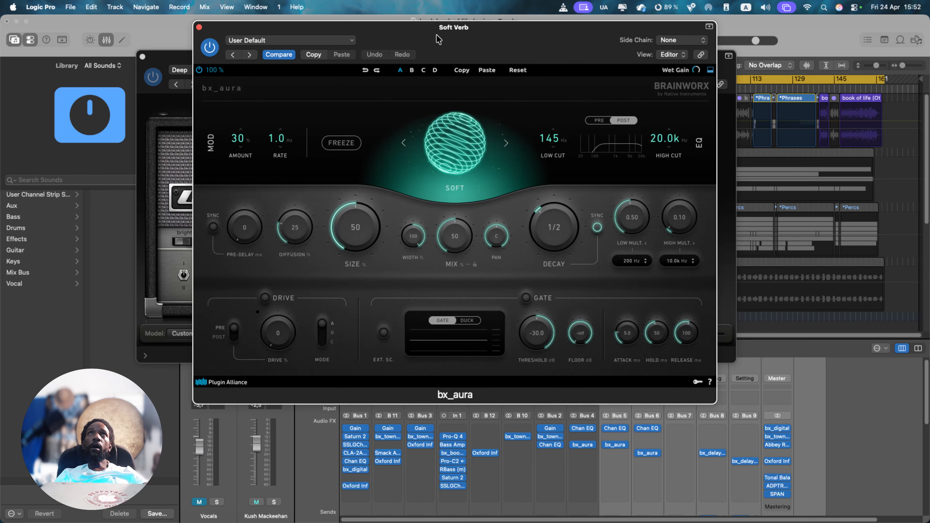
drag(435, 31, 406, 95)
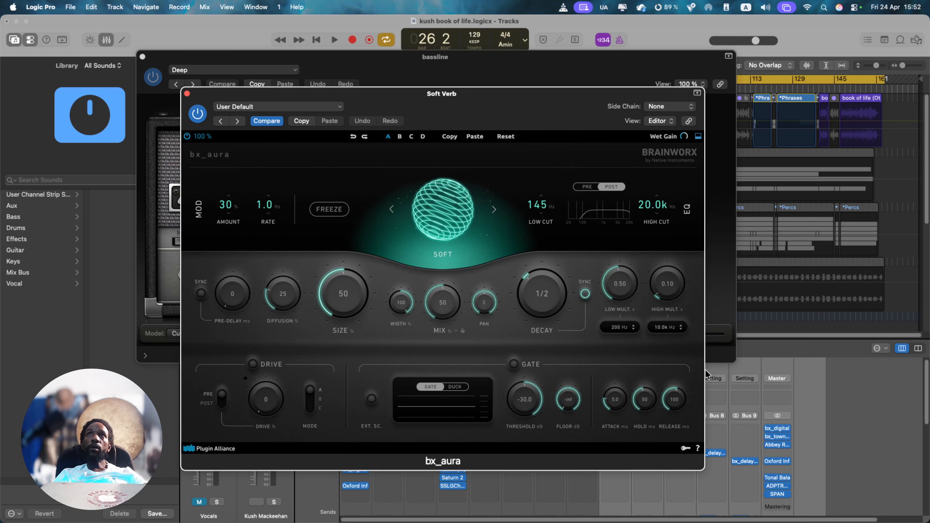
mouse_move(769, 463)
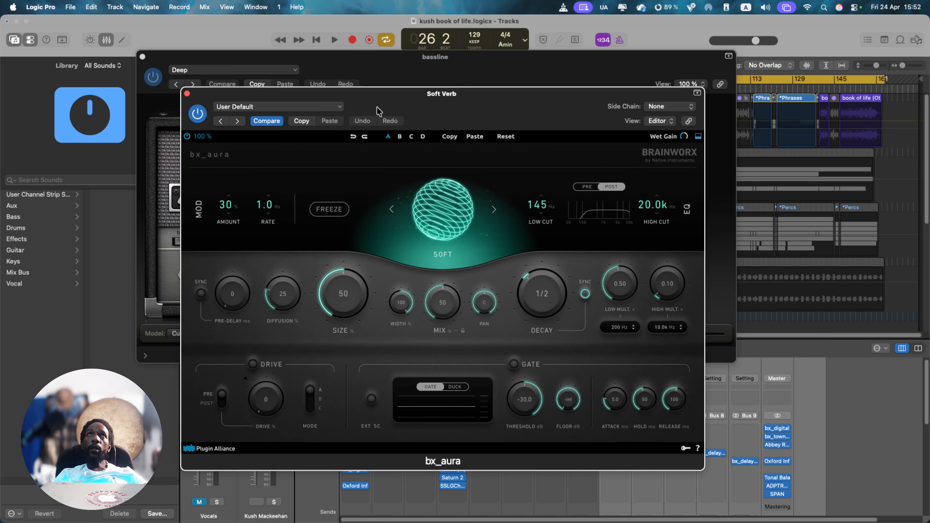
drag(384, 104, 377, 88)
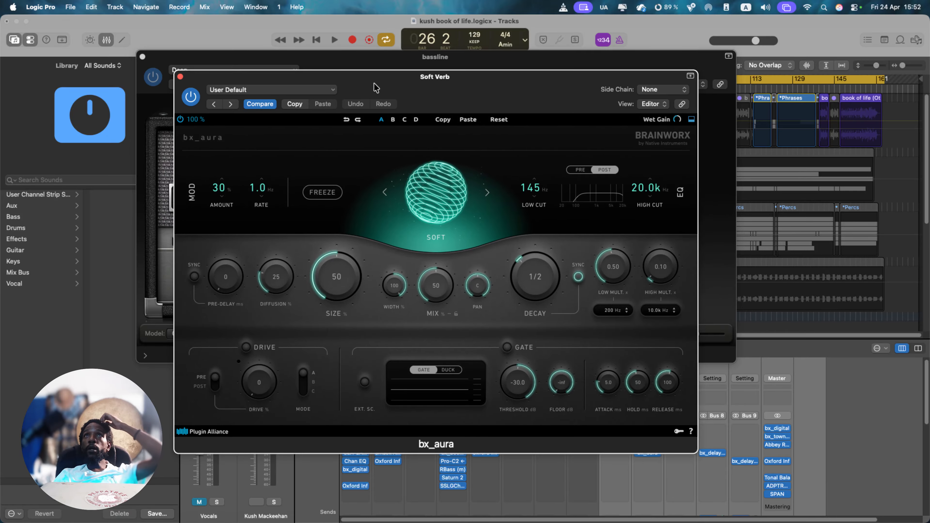
- Toggle the Decay Sync of the Soft Verb channel's bx_aura off and back on
click(579, 279)
click(579, 277)
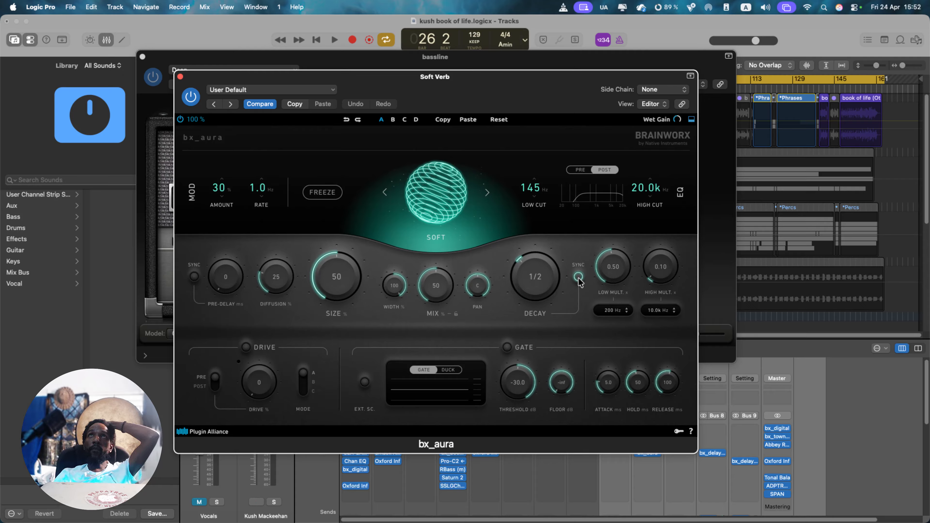
click(578, 277)
click(578, 278)
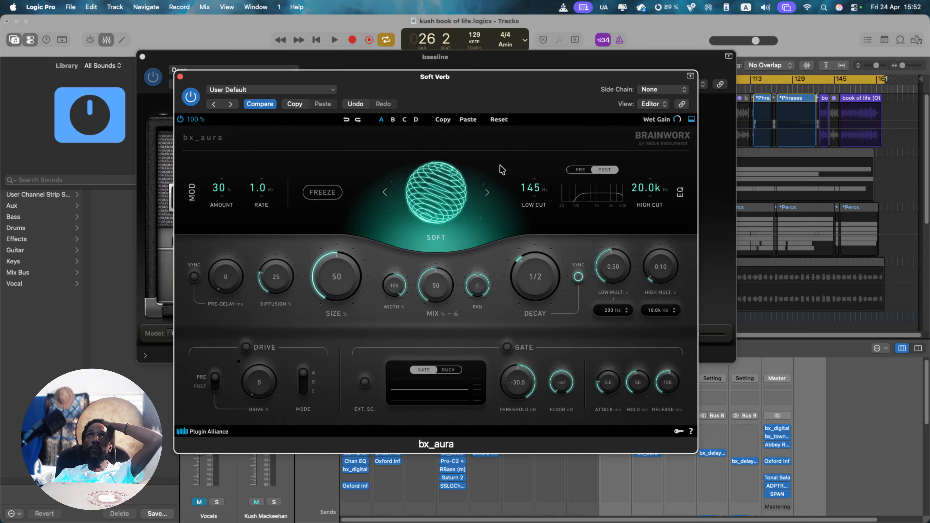
- Set the Pre-Delay of the Soft Verb channel's bx_aura to 24 ms and try out its Decay control
drag(400, 78, 407, 135)
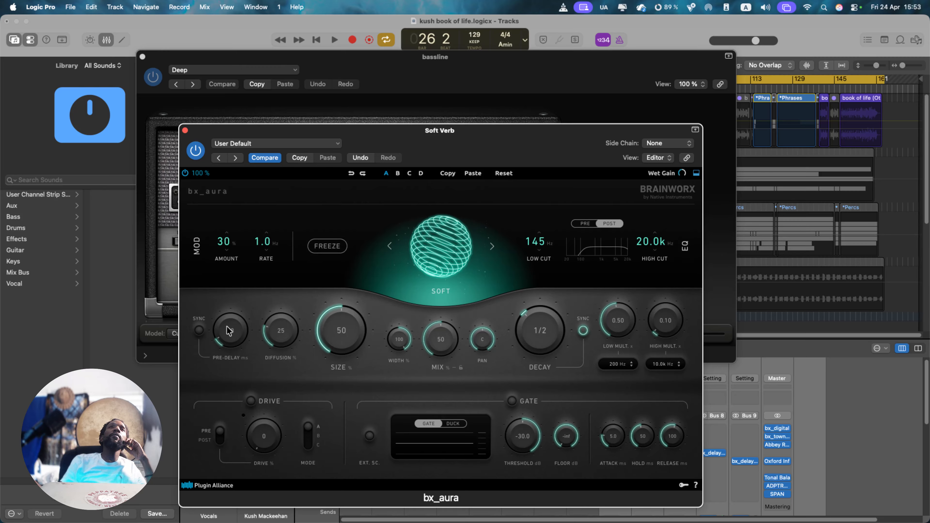
drag(229, 331, 236, 347)
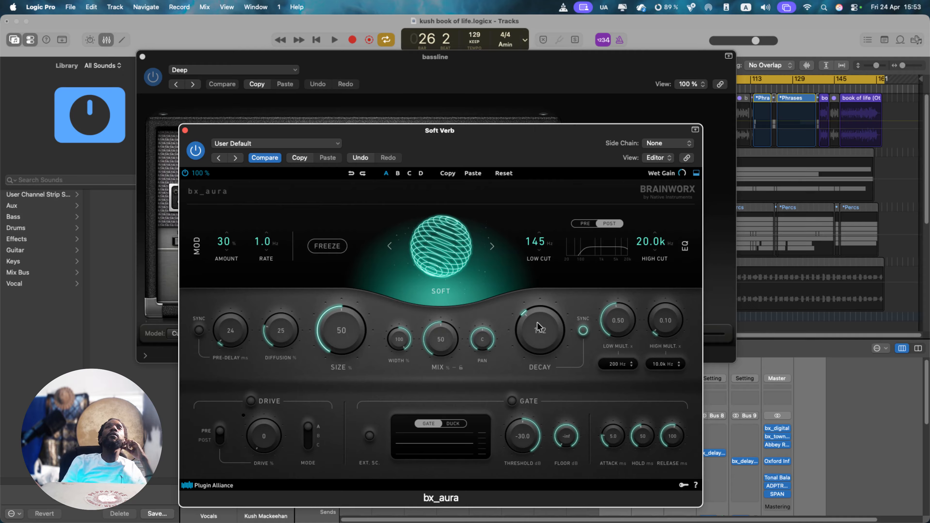
mouse_move(547, 330)
mouse_down()
mouse_move(549, 312)
mouse_move(548, 349)
mouse_move(547, 333)
mouse_up()
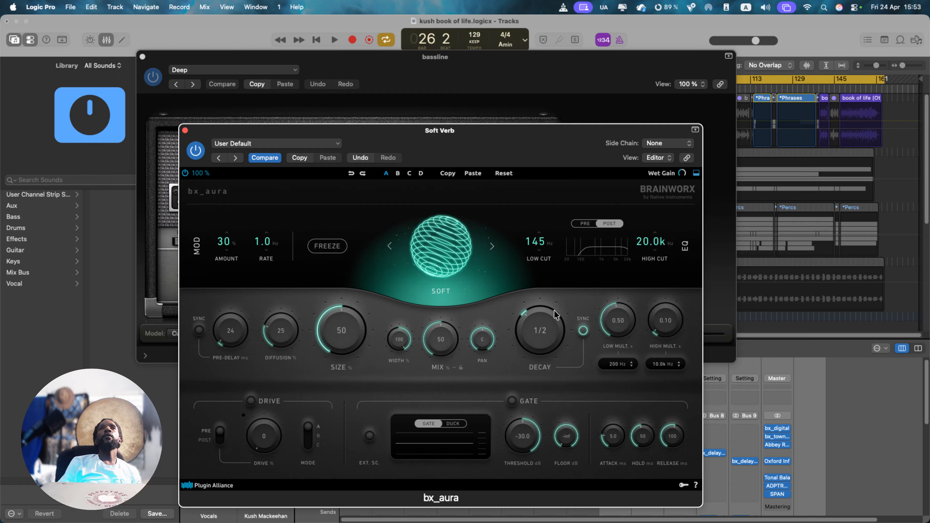
- Try the Echoes and Room modes of bx_aura, settle on Space, and close the bx_aura and Bass Amp Designer windows
click(491, 248)
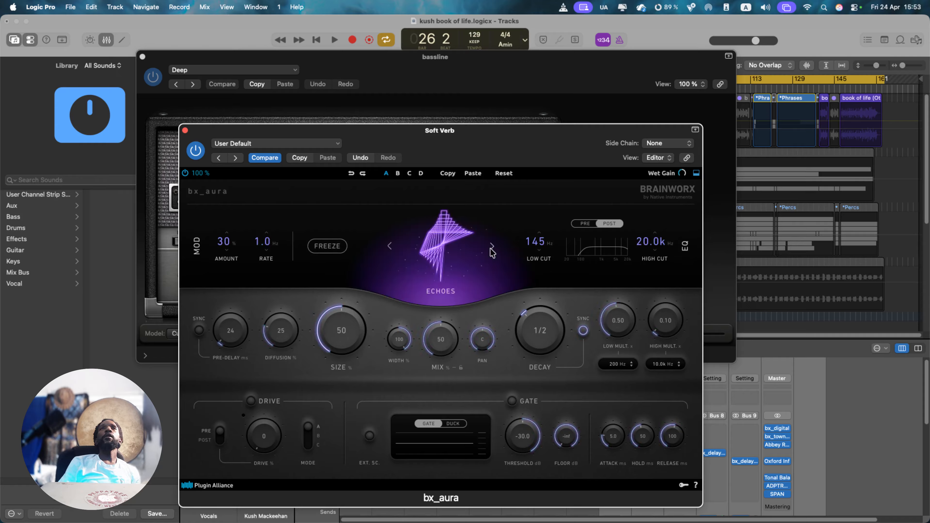
click(390, 246)
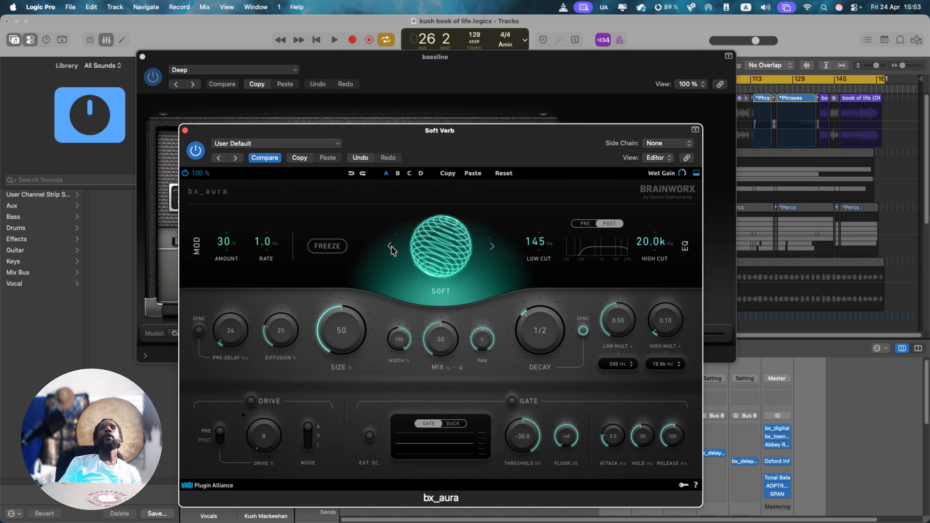
click(390, 246)
click(390, 245)
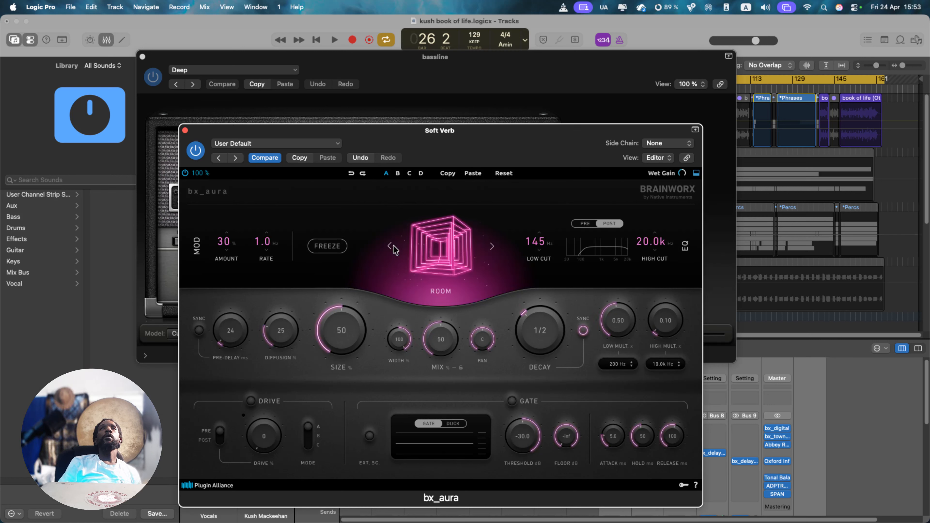
click(493, 248)
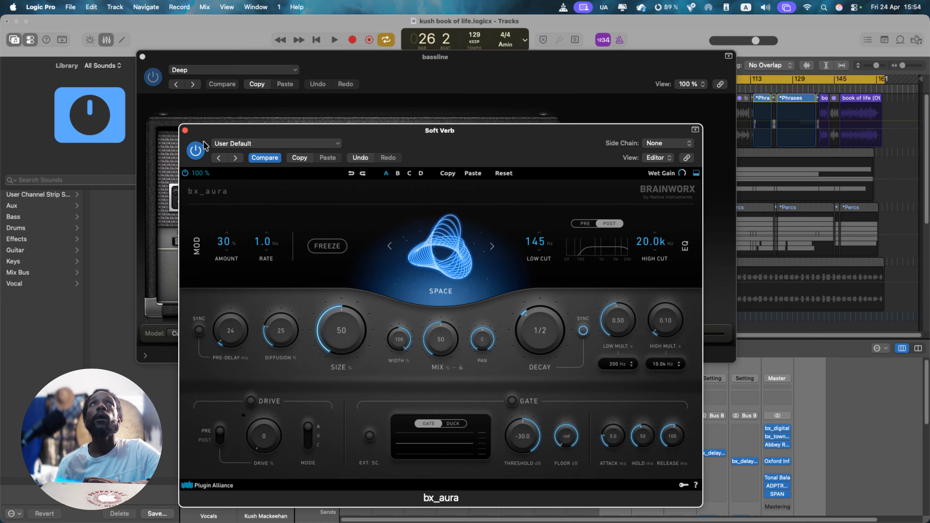
click(185, 131)
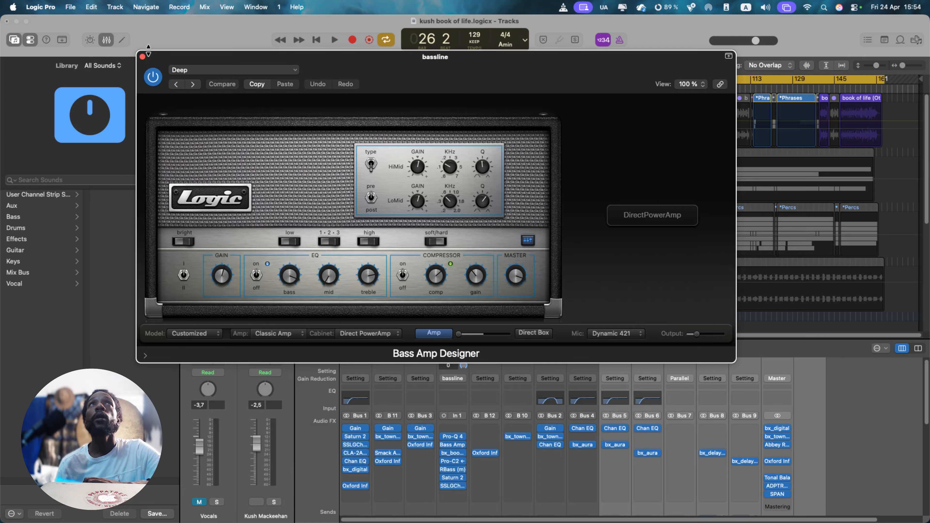
click(142, 57)
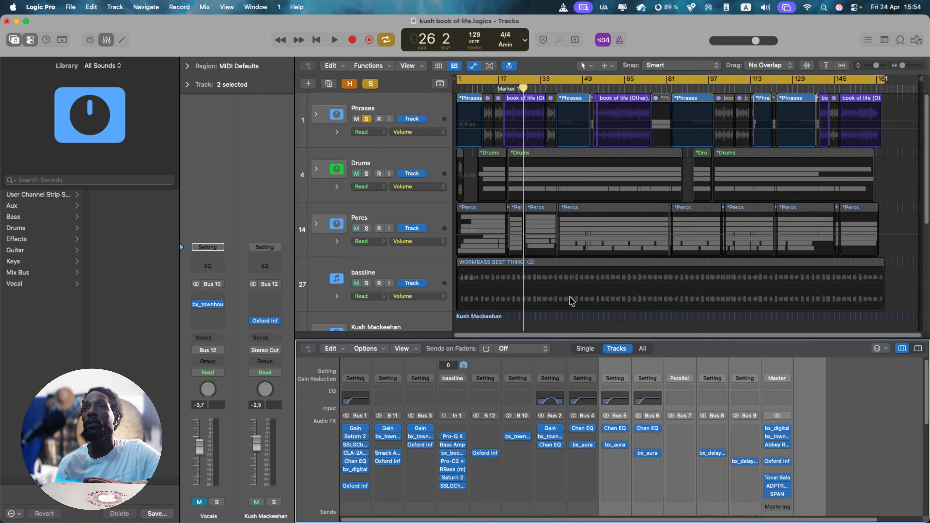